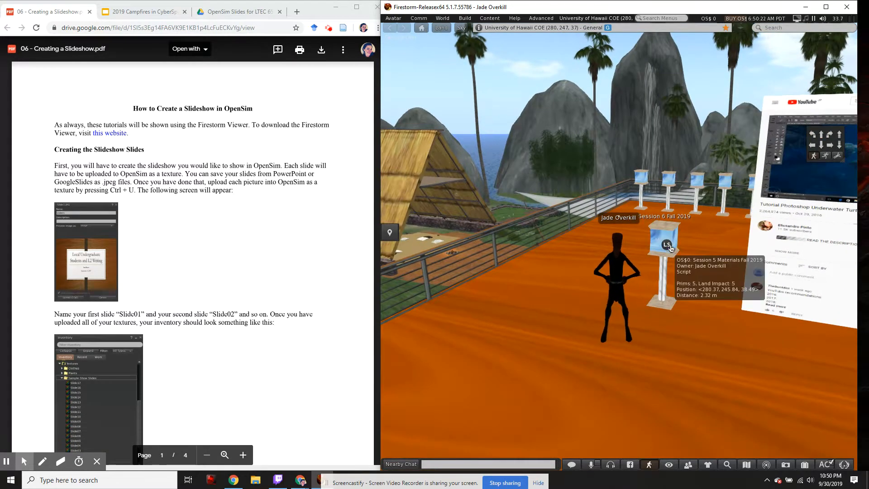
- Buy the contents of the Session 6 Fall 2019 box on the pedestal beside the avatar for OS$0
{"action": "right_click", "coordinate": [669, 246]}
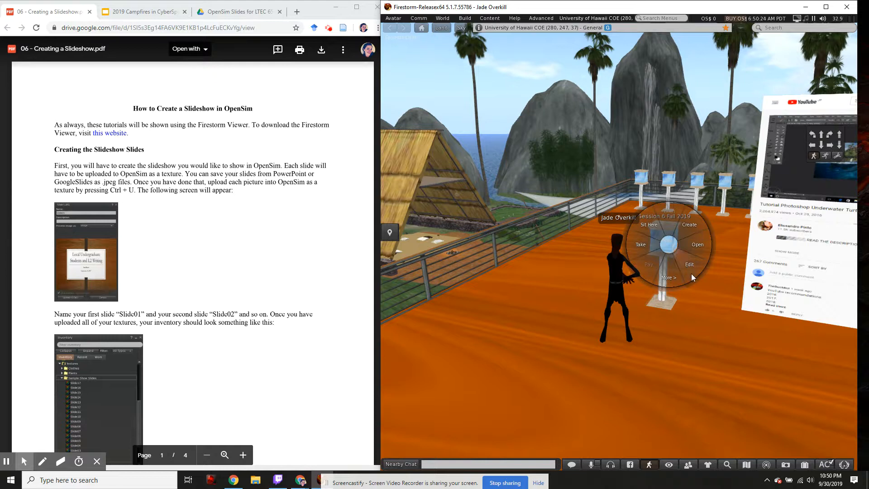
{"action": "key", "text": "Escape"}
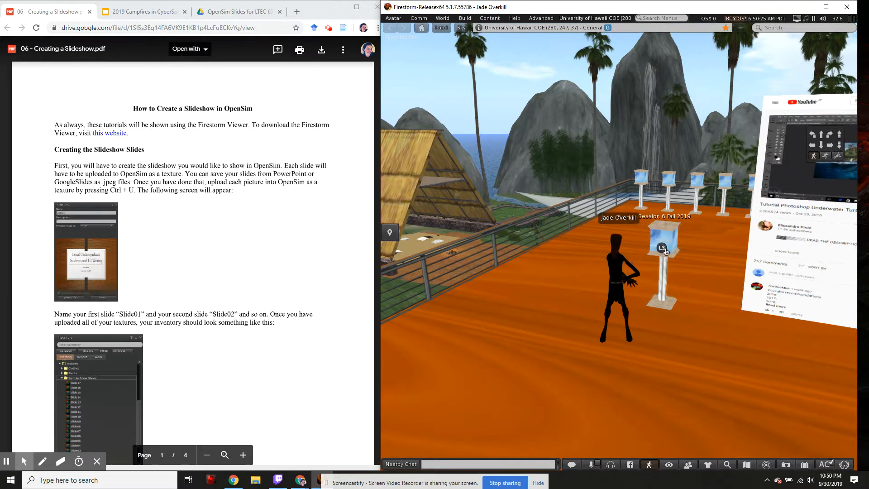
{"action": "left_click", "coordinate": [673, 270]}
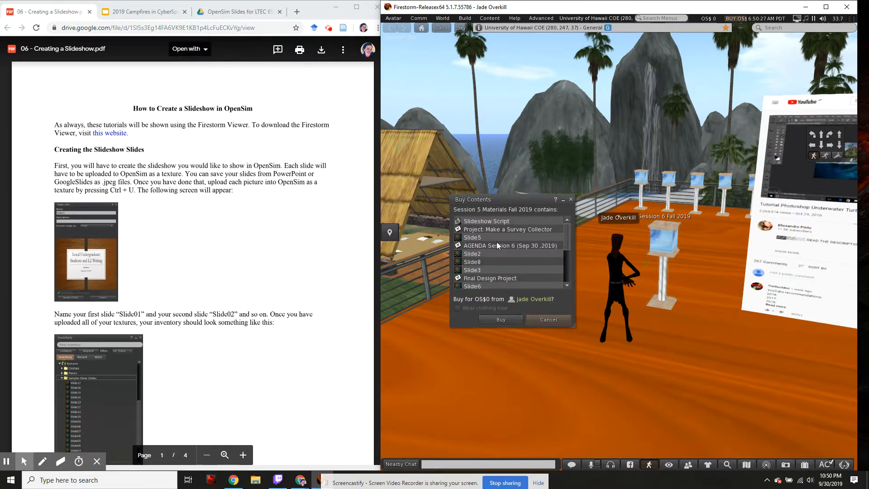
{"action": "scroll", "coordinate": [495, 254], "scroll_direction": "down", "scroll_amount": 5}
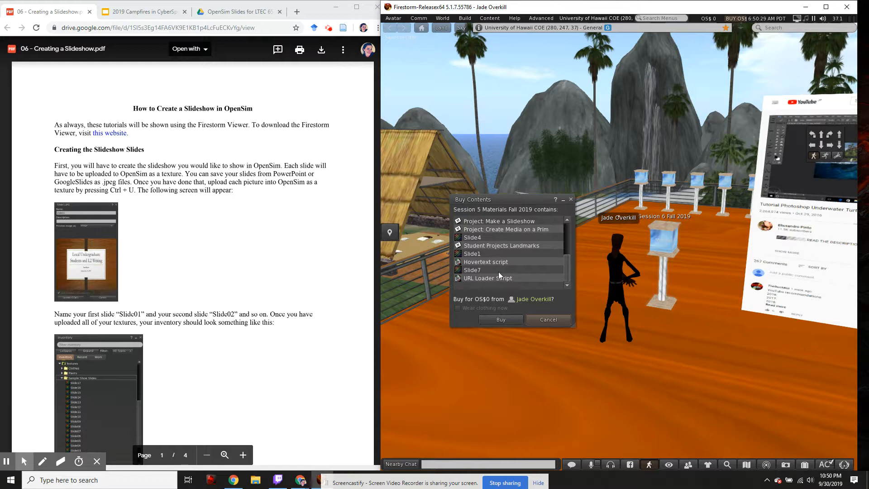
{"action": "left_click", "coordinate": [497, 320]}
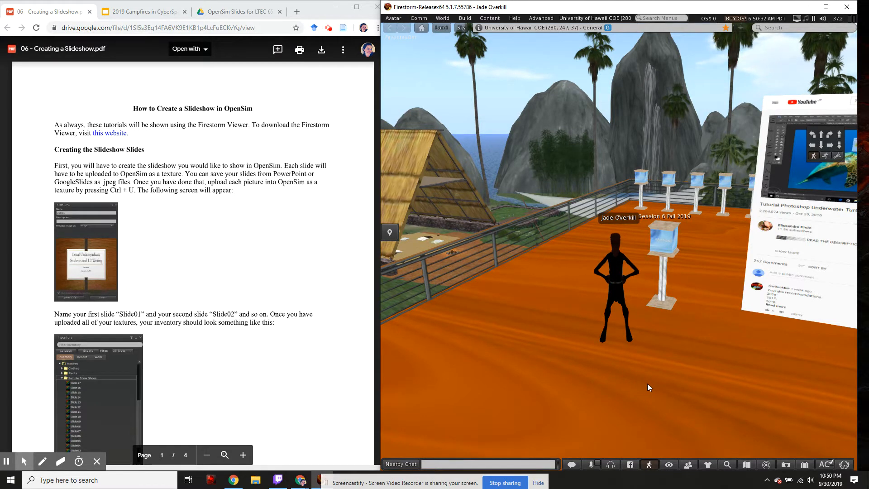
- Show the recent inventory items and expand the Session 5 Materials Fall 2019 folder
{"action": "key", "text": "Right"}
{"action": "left_click", "coordinate": [805, 465]}
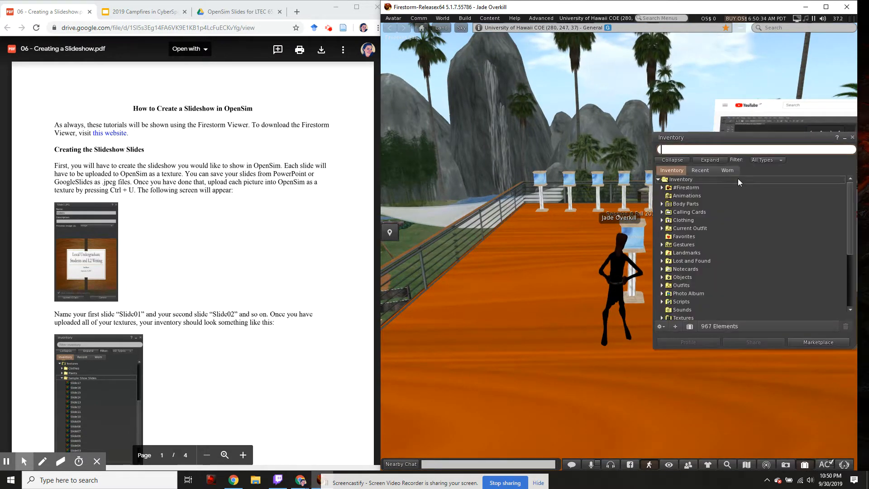
{"action": "left_click", "coordinate": [706, 171]}
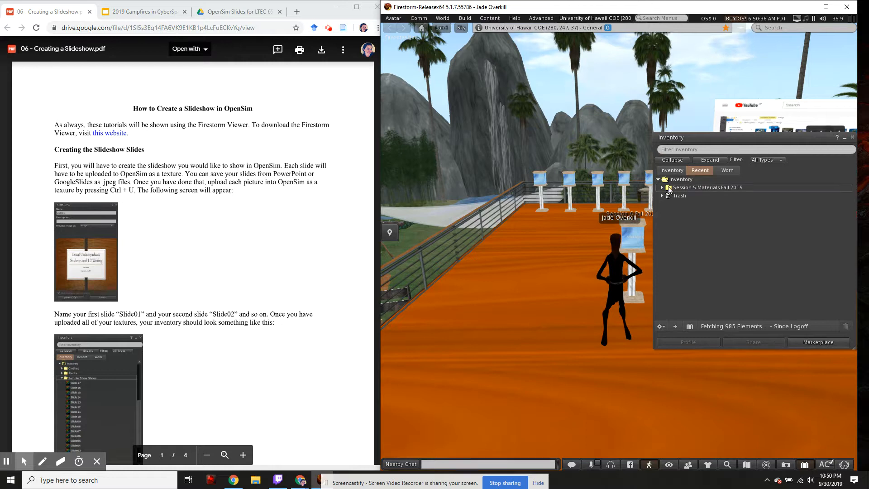
{"action": "left_click", "coordinate": [663, 187]}
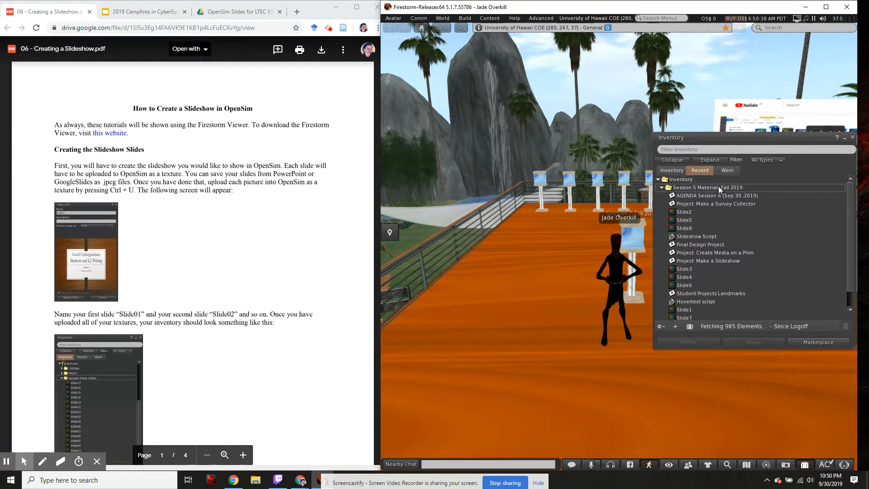
- Locate the Project: Make a Slideshow notecard and the Slideshow Script in the folder, and close the inventory
{"action": "scroll", "coordinate": [713, 232], "scroll_direction": "down", "scroll_amount": 2}
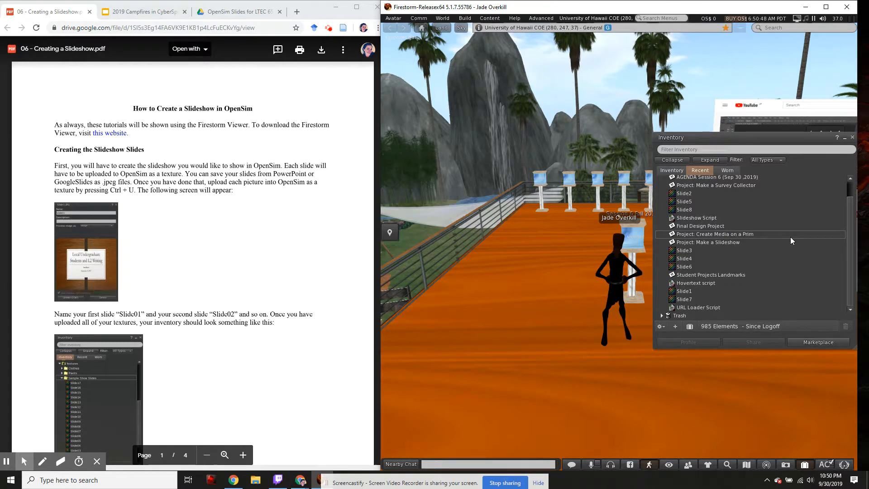
{"action": "left_click", "coordinate": [733, 243]}
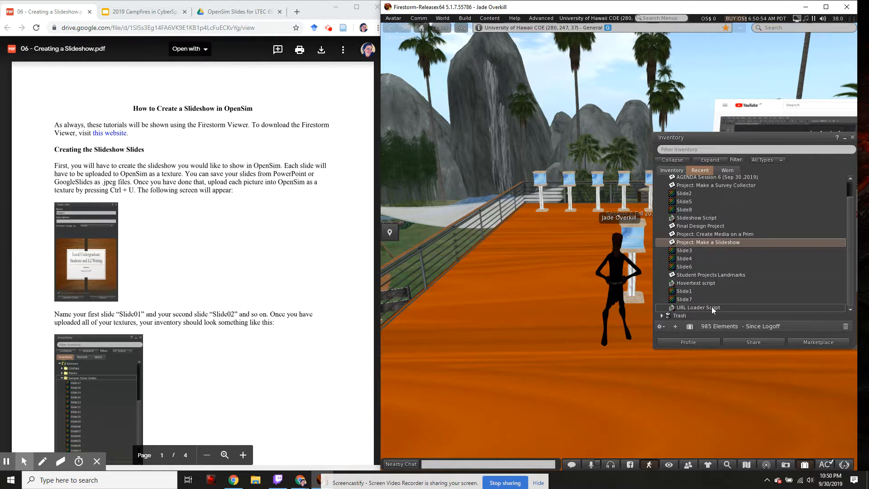
{"action": "scroll", "coordinate": [712, 262], "scroll_direction": "up", "scroll_amount": 2}
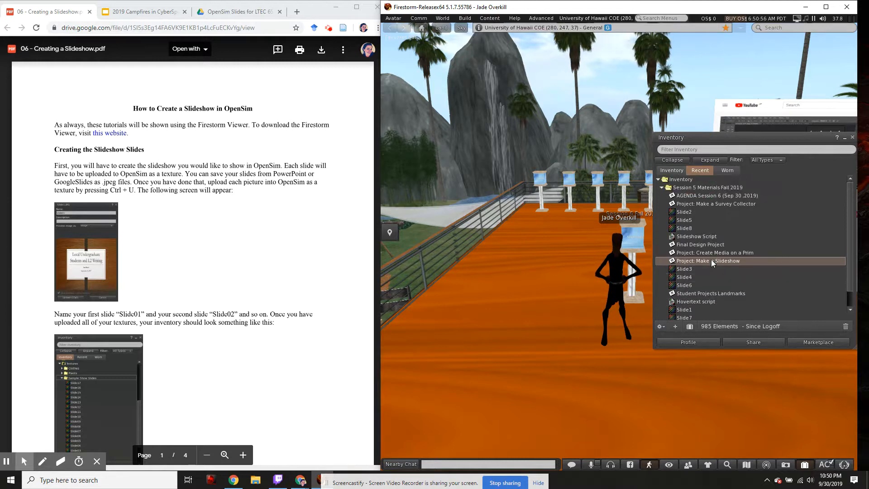
{"action": "scroll", "coordinate": [711, 260], "scroll_direction": "down", "scroll_amount": 1}
{"action": "left_click", "coordinate": [705, 214]}
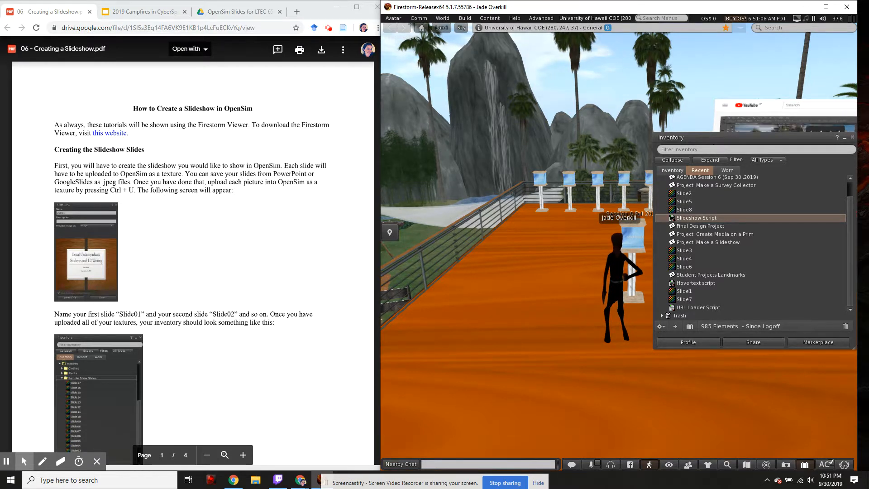
{"action": "left_click", "coordinate": [853, 137]}
- Walk the avatar past the pedestal to an open area of the orange deck and turn it toward the YouTube screen
{"action": "key", "text": "Right"}
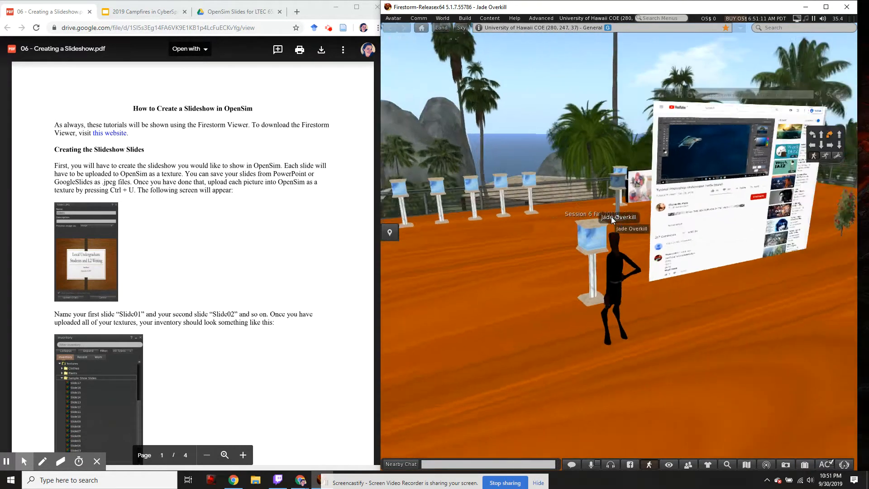
{"action": "key", "text": "Up"}
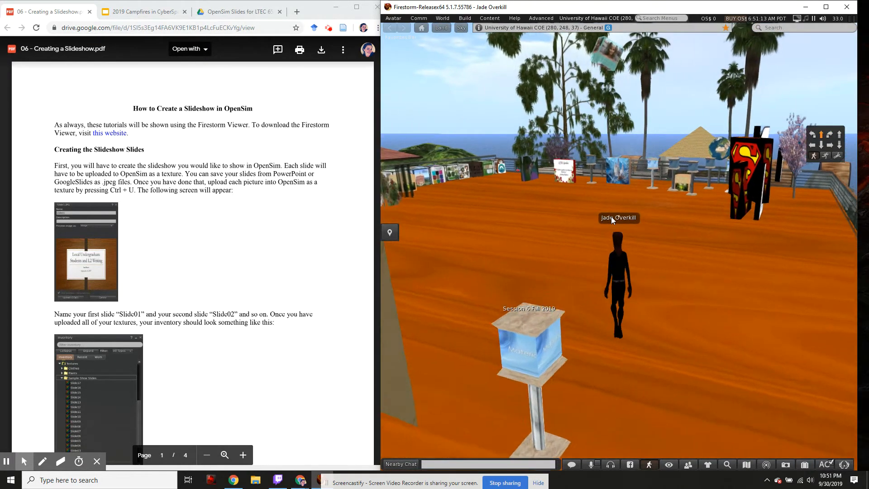
{"action": "key", "text": "Left"}
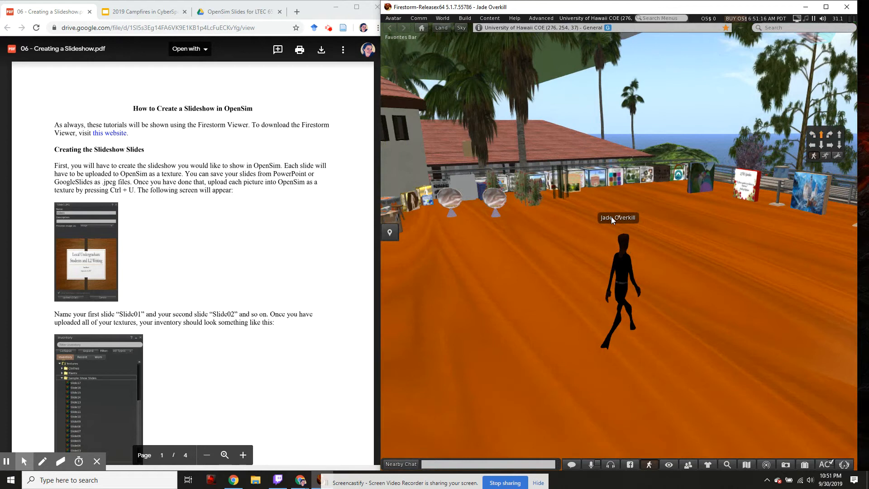
{"action": "key", "text": "Left"}
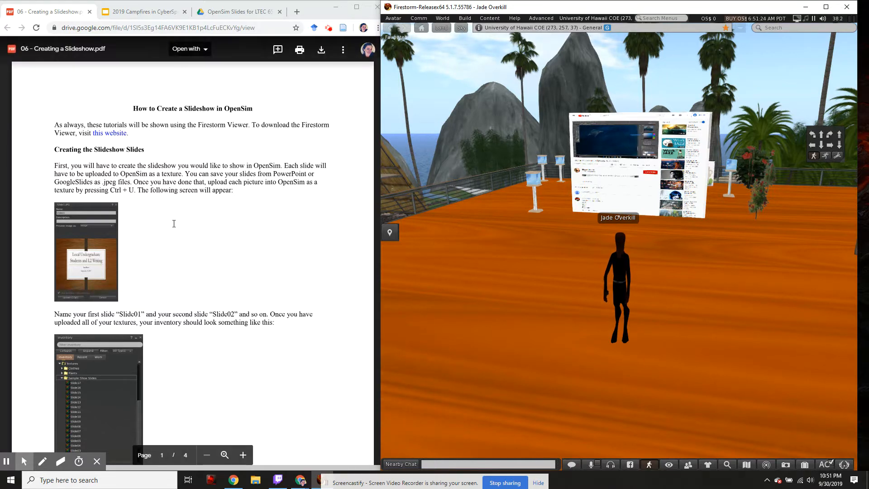
- Switch to the 2019 Campfires in CyberSpace presentation in Google Slides and view its title slide
{"action": "left_click", "coordinate": [126, 108]}
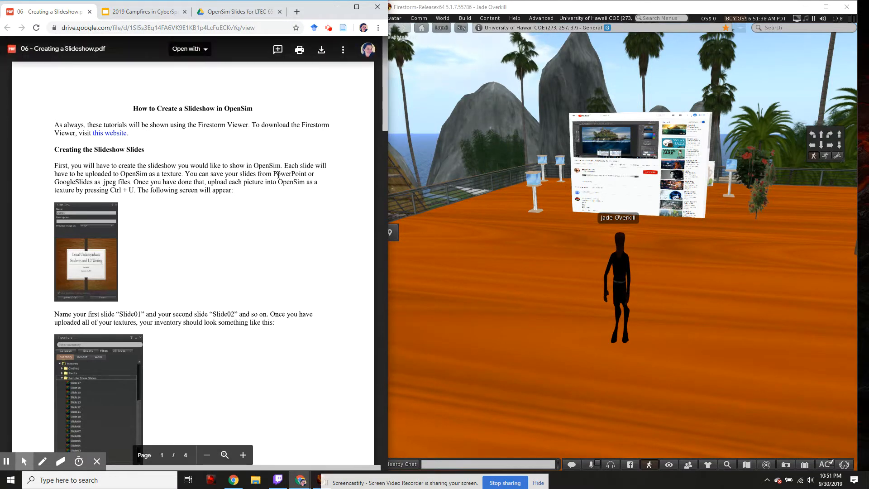
{"action": "left_click", "coordinate": [143, 13]}
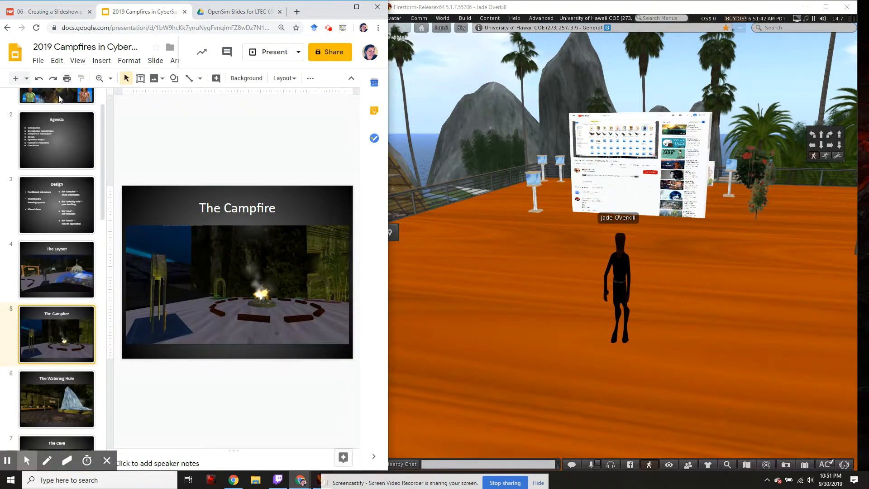
{"action": "left_click", "coordinate": [62, 127]}
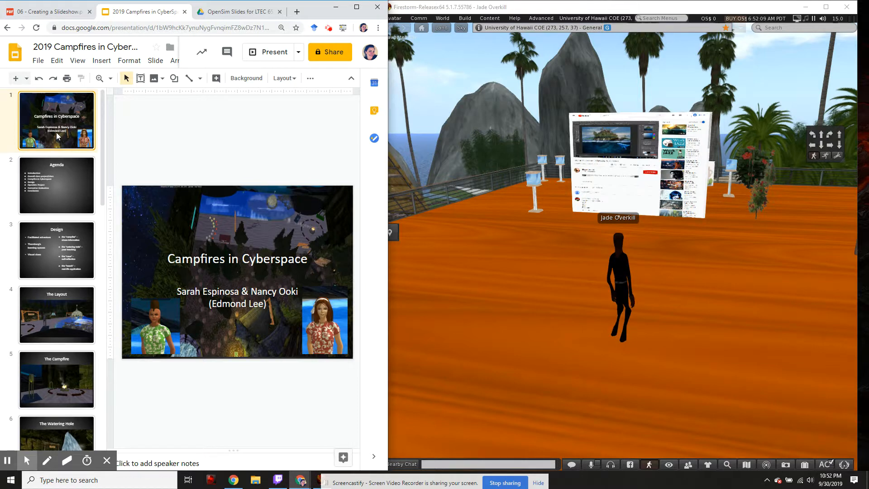
{"action": "scroll", "coordinate": [77, 295], "scroll_direction": "down", "scroll_amount": 1}
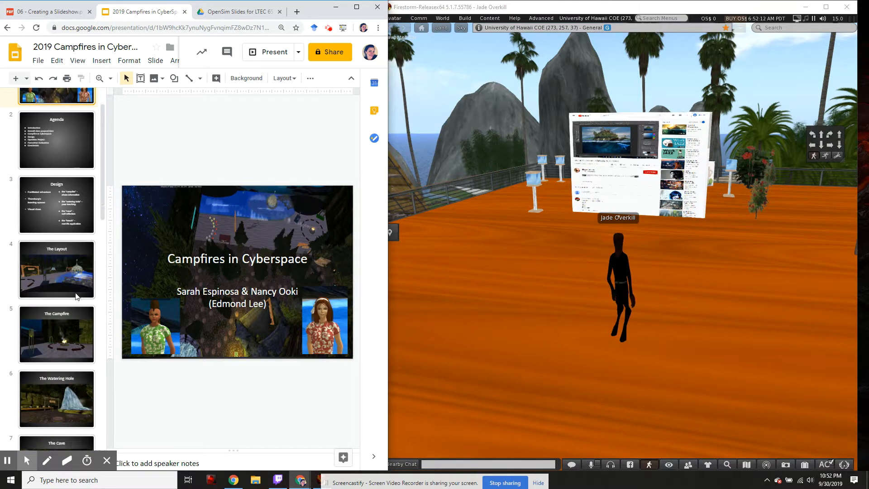
- Download slide 5, The Campfire, as a JPEG image
{"action": "left_click", "coordinate": [73, 338]}
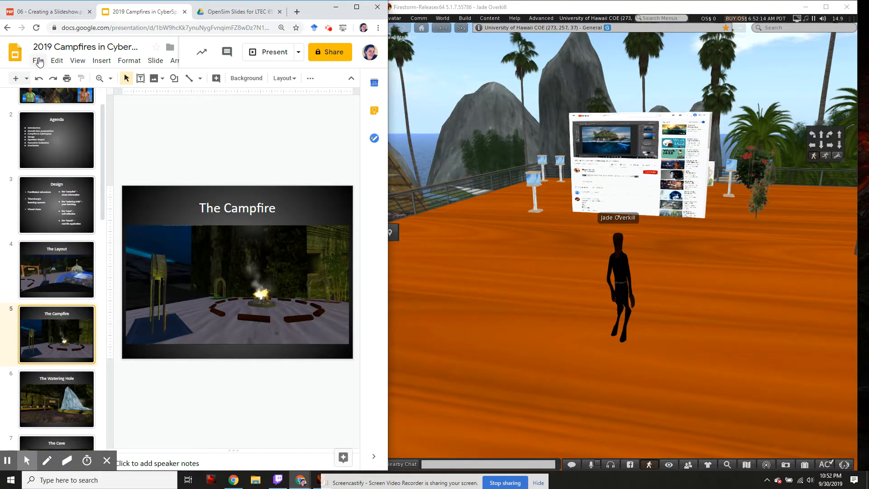
{"action": "left_click", "coordinate": [39, 61]}
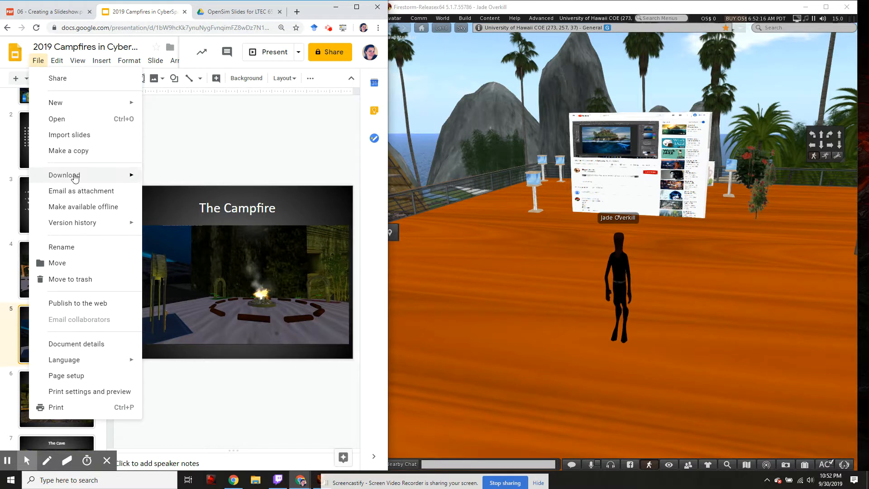
{"action": "mouse_move", "coordinate": [74, 177]}
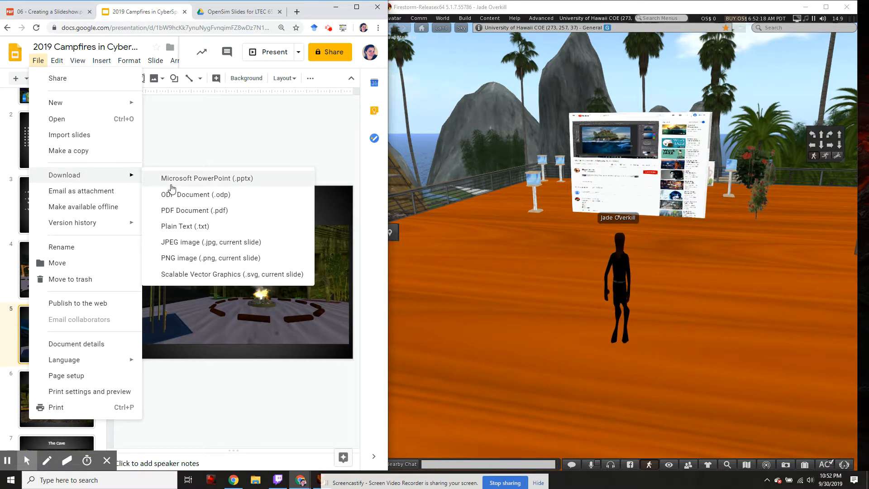
{"action": "left_click", "coordinate": [191, 247]}
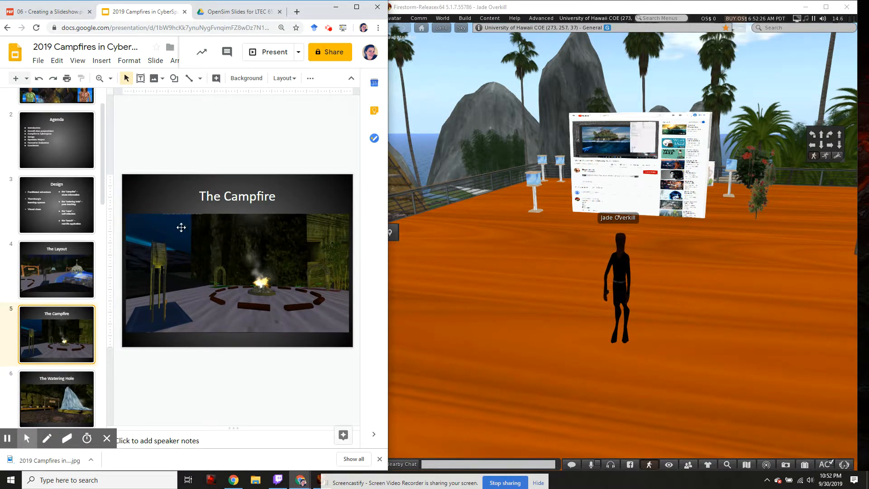
- Upload the downloaded slide JPEG to the OpenSim Slides for LTEC 652D folder in Google Drive
{"action": "left_click", "coordinate": [236, 12]}
{"action": "left_click_drag", "start_coordinate": [45, 461], "coordinate": [173, 194]}
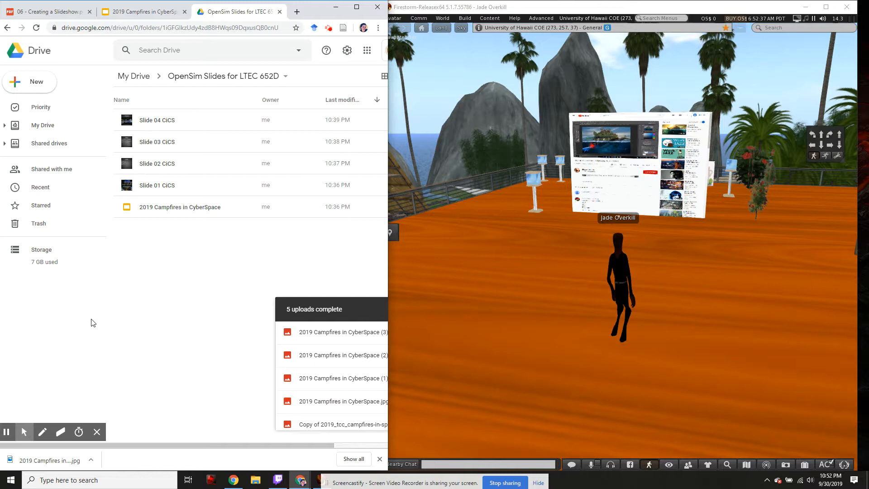
{"action": "left_click_drag", "start_coordinate": [25, 464], "coordinate": [185, 249]}
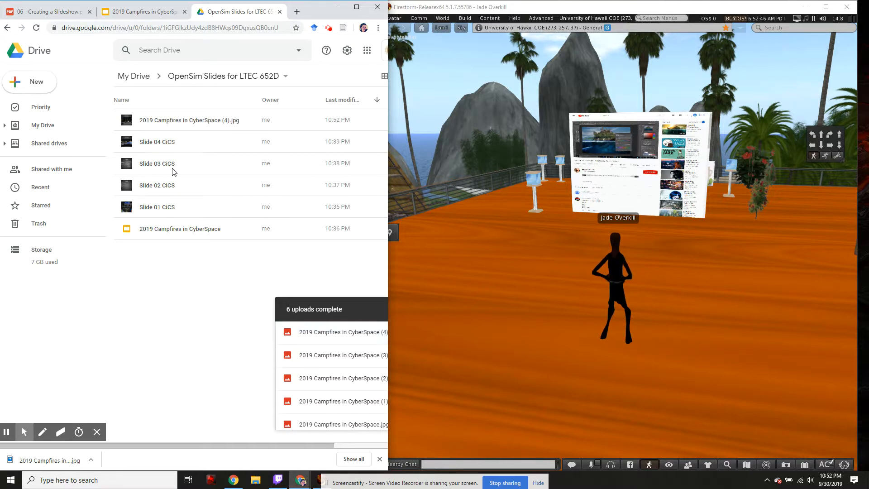
{"action": "left_click", "coordinate": [168, 124]}
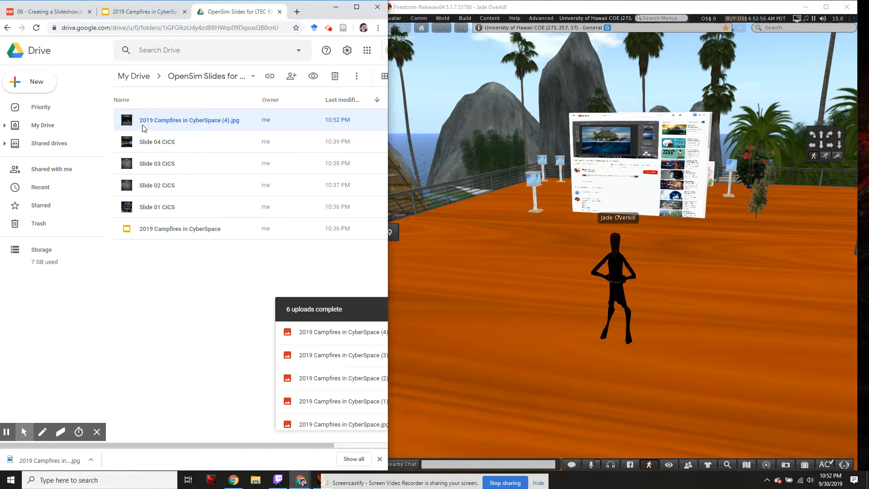
{"action": "left_click", "coordinate": [198, 125]}
{"action": "right_click", "coordinate": [198, 125]}
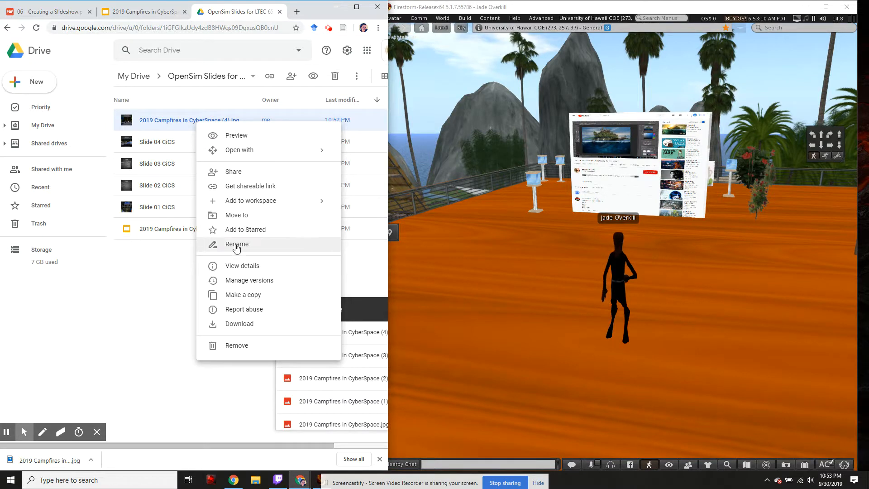
{"action": "left_click", "coordinate": [235, 244]}
{"action": "left_click", "coordinate": [265, 213]}
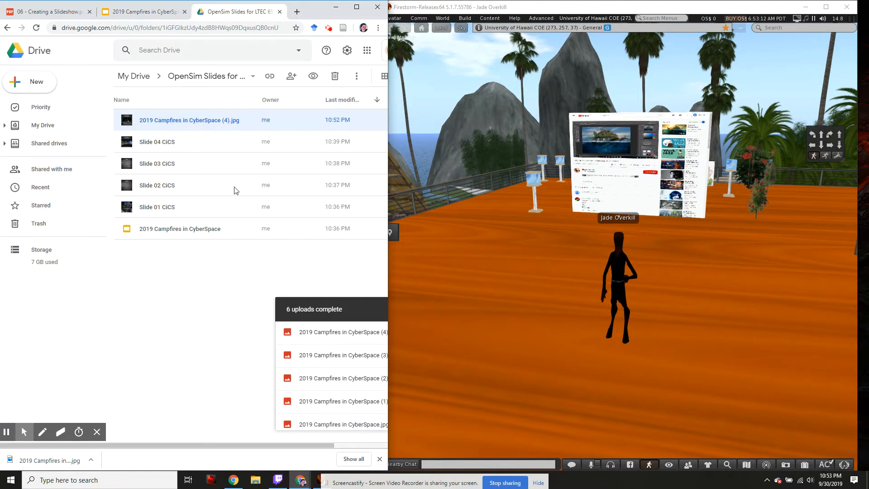
- Rename the uploaded file 2019 Campfires in CyberSpace (4).jpg as Slide 05 CiCS, without the .jpg extension
{"action": "right_click", "coordinate": [203, 125]}
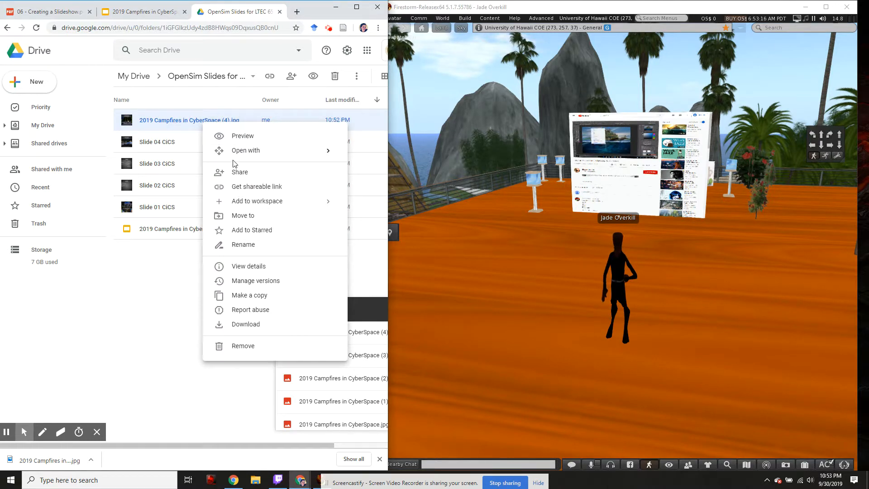
{"action": "left_click", "coordinate": [247, 247]}
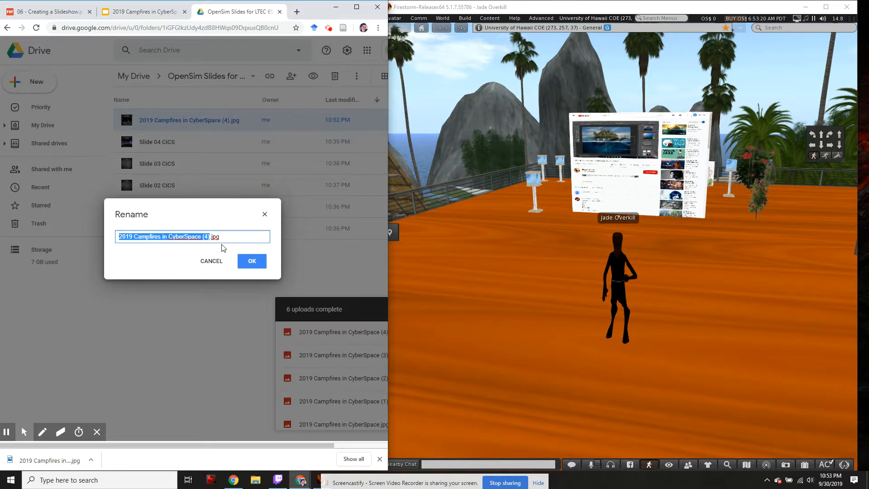
{"action": "type", "text": "Slide "}
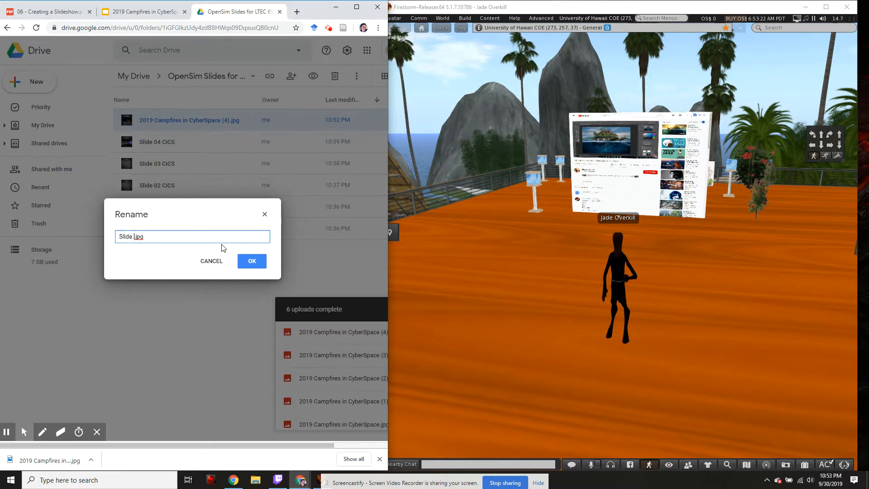
{"action": "type", "text": "05"}
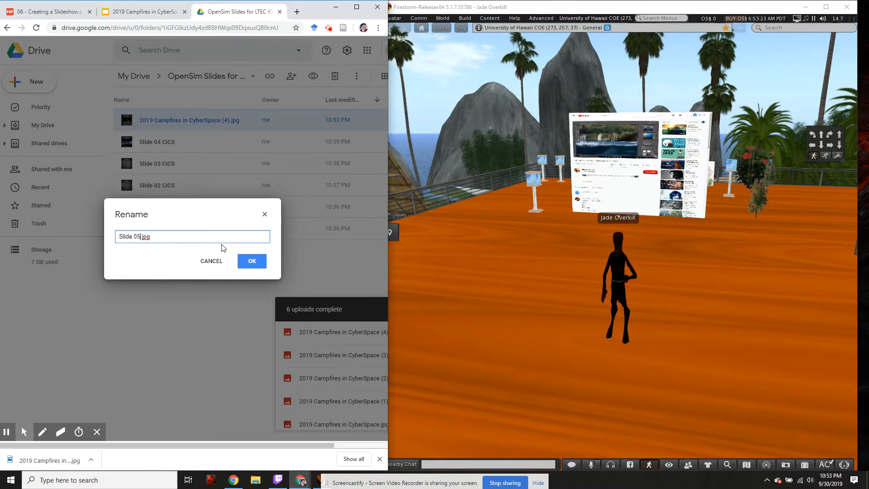
{"action": "mouse_move", "coordinate": [163, 241]}
{"action": "left_mouse_down"}
{"action": "mouse_move", "coordinate": [150, 238]}
{"action": "mouse_move", "coordinate": [157, 239]}
{"action": "left_mouse_up"}
{"action": "key", "text": "BackSpace"}
{"action": "key", "text": "BackSpace"}
{"action": "key", "text": "BackSpace"}
{"action": "key", "text": "BackSpace"}
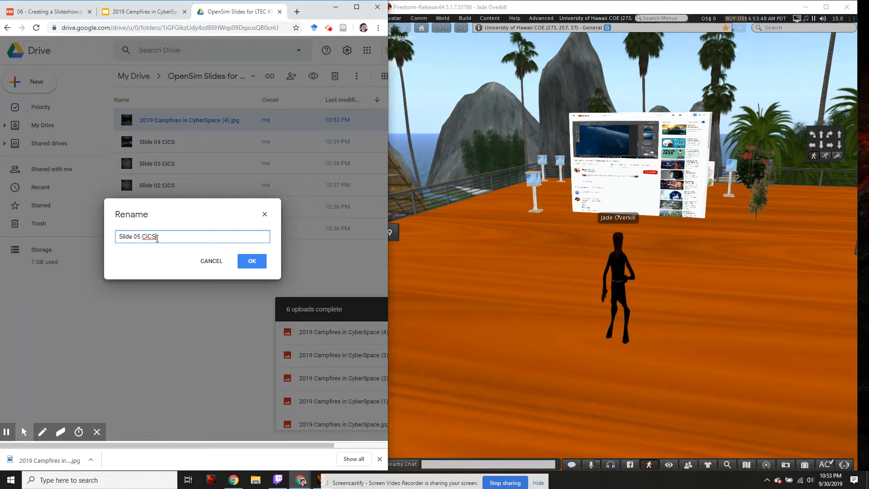
{"action": "left_click", "coordinate": [252, 263]}
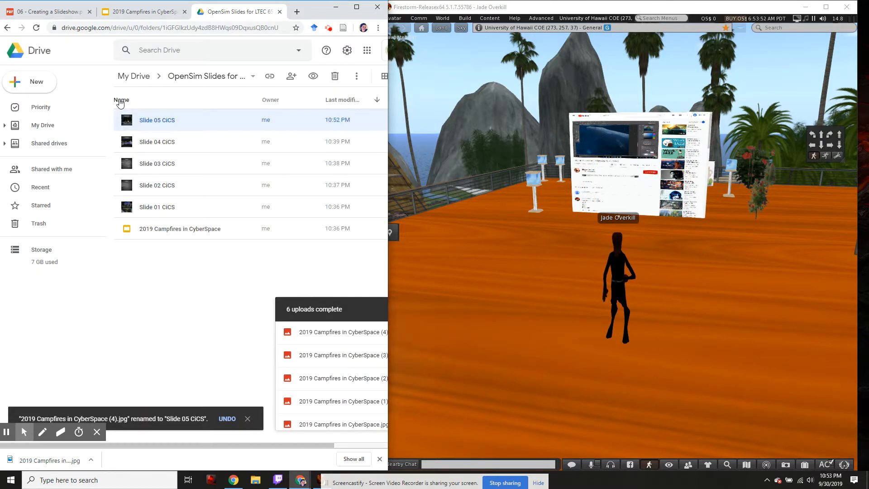
- Sort the files in the OpenSim Slides for LTEC 652D folder by name in ascending order
{"action": "left_click", "coordinate": [121, 102]}
{"action": "left_click", "coordinate": [120, 101]}
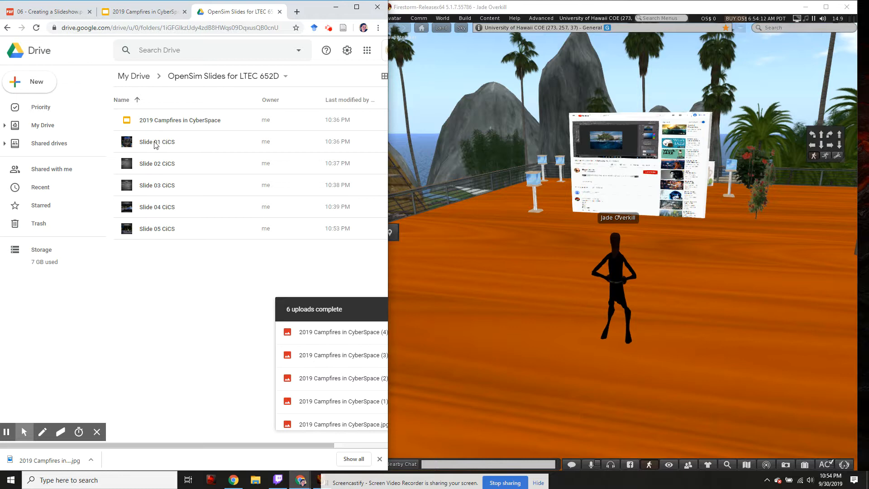
- Look through the slides of the 2019 Campfires in CyberSpace presentation from start to end, and return to the Drive folder
{"action": "left_click", "coordinate": [132, 14]}
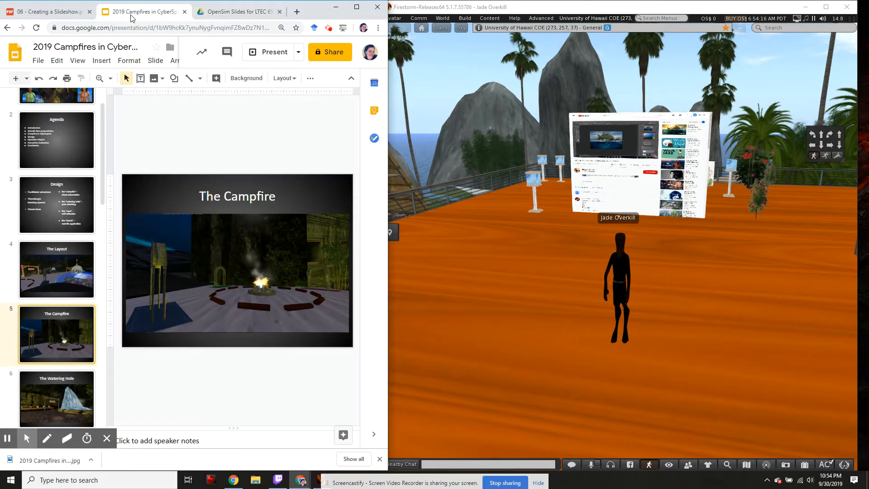
{"action": "key", "text": "Up"}
{"action": "scroll", "coordinate": [98, 144], "scroll_direction": "up", "scroll_amount": 1}
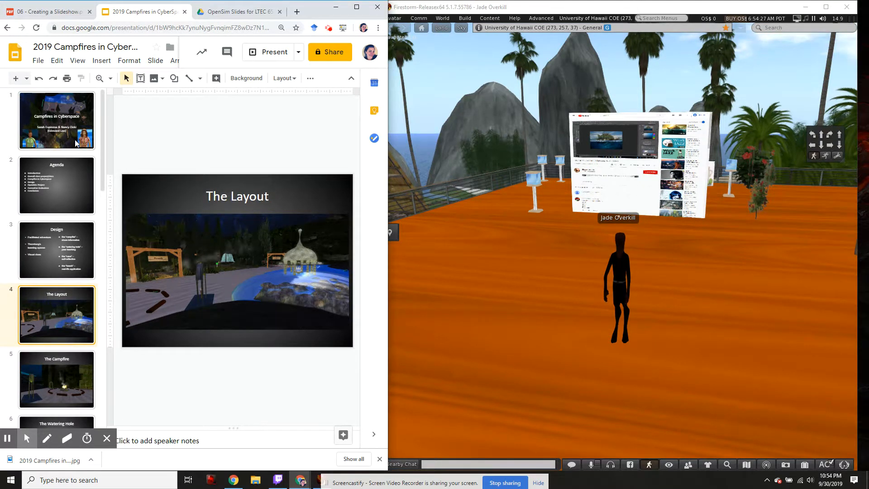
{"action": "left_click", "coordinate": [77, 141]}
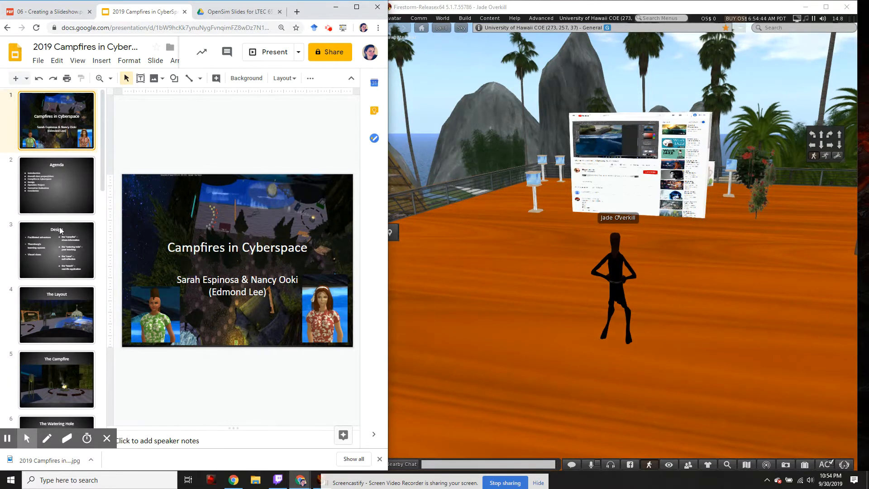
{"action": "scroll", "coordinate": [60, 231], "scroll_direction": "down", "scroll_amount": 15}
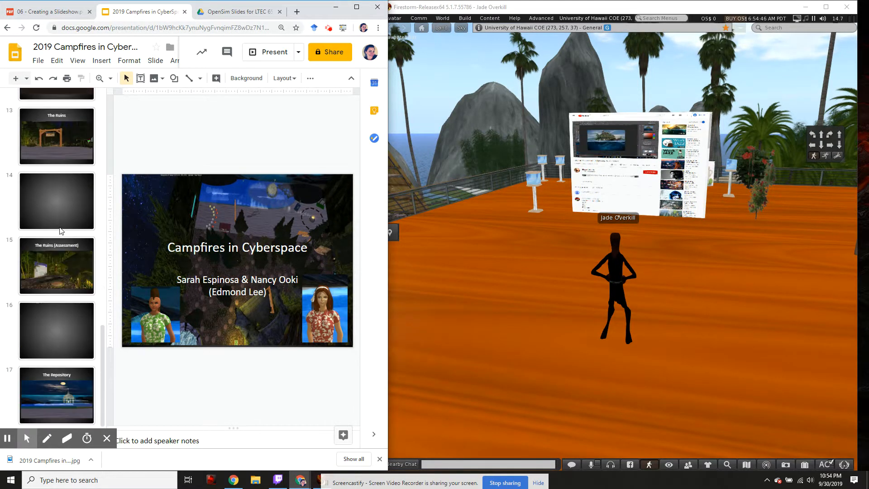
{"action": "scroll", "coordinate": [61, 231], "scroll_direction": "up", "scroll_amount": 15}
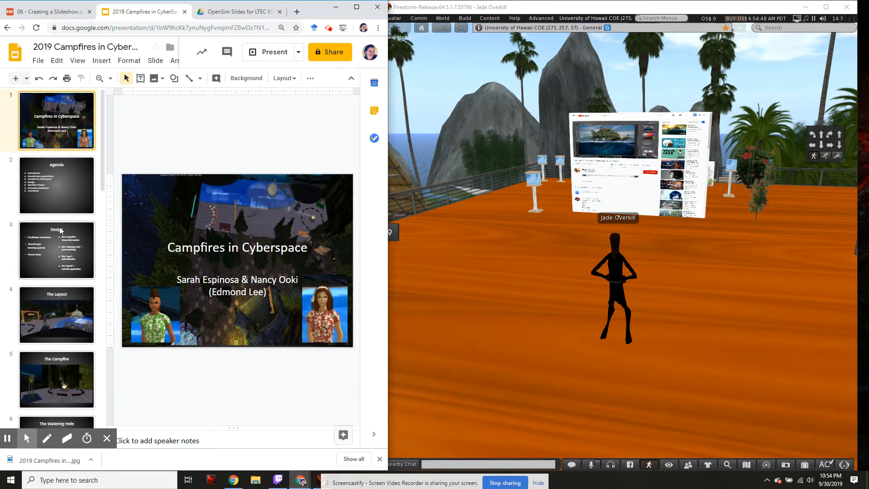
{"action": "left_click", "coordinate": [237, 13]}
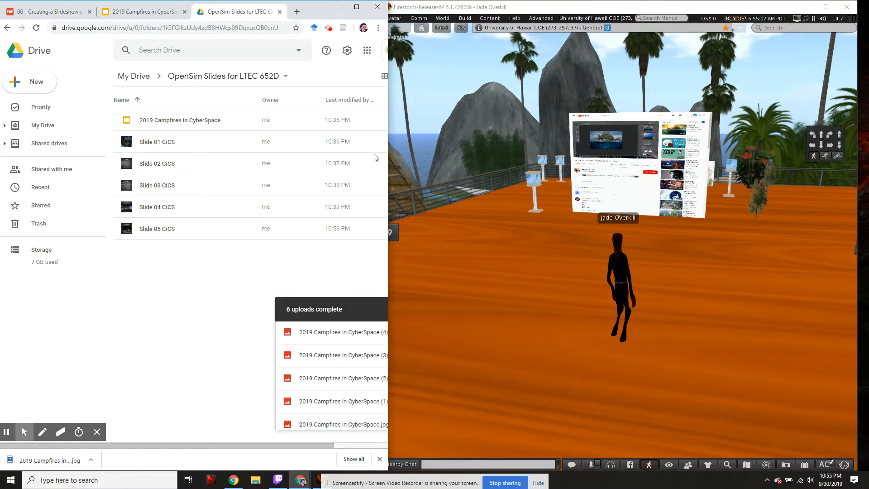
- Bring up 06 - Creating a Slideshow.pdf and check the slide images in the desktop folder OpenSim Slides for LTEC 652D, restoring the window layout
{"action": "left_click", "coordinate": [44, 15]}
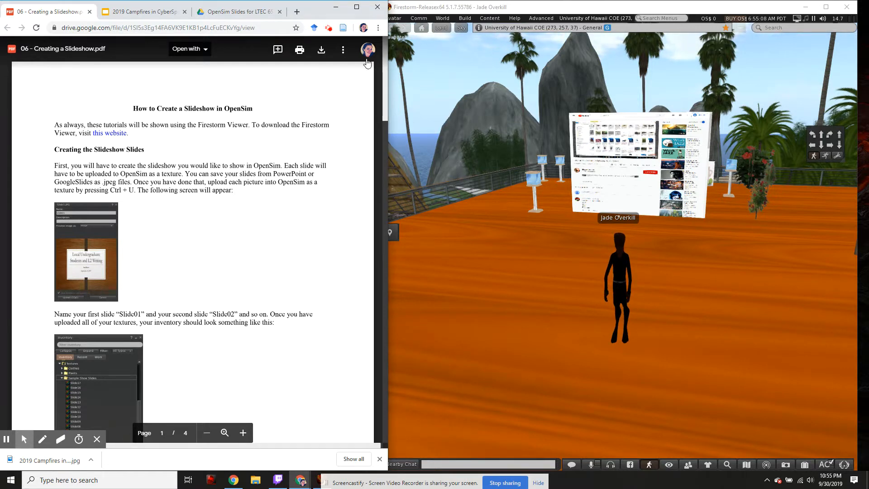
{"action": "left_click_drag", "start_coordinate": [314, 9], "coordinate": [683, 59]}
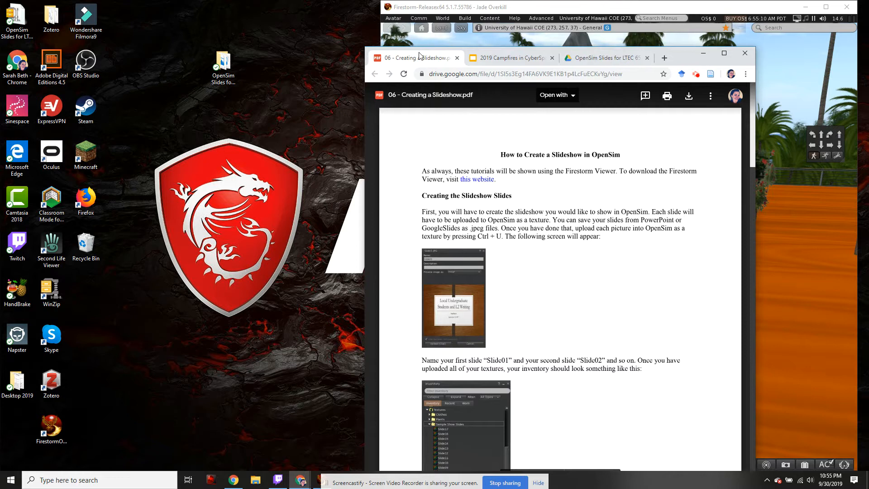
{"action": "left_click", "coordinate": [245, 91]}
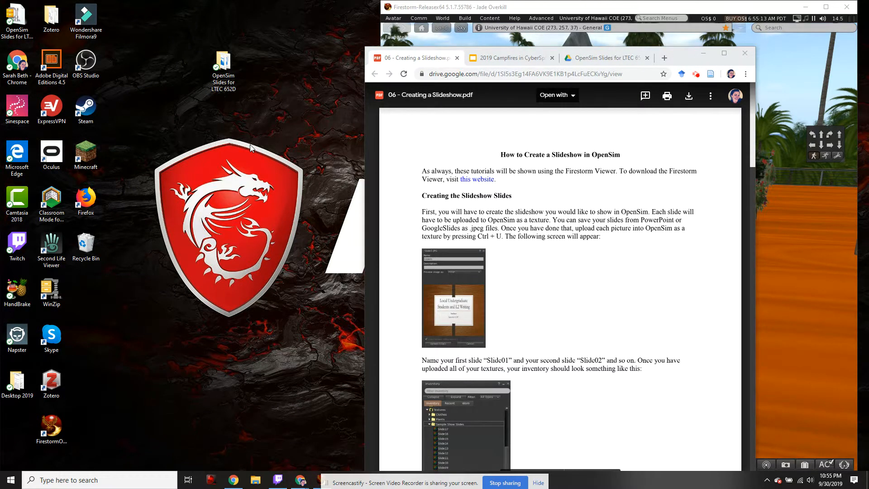
{"action": "double_click", "coordinate": [224, 79]}
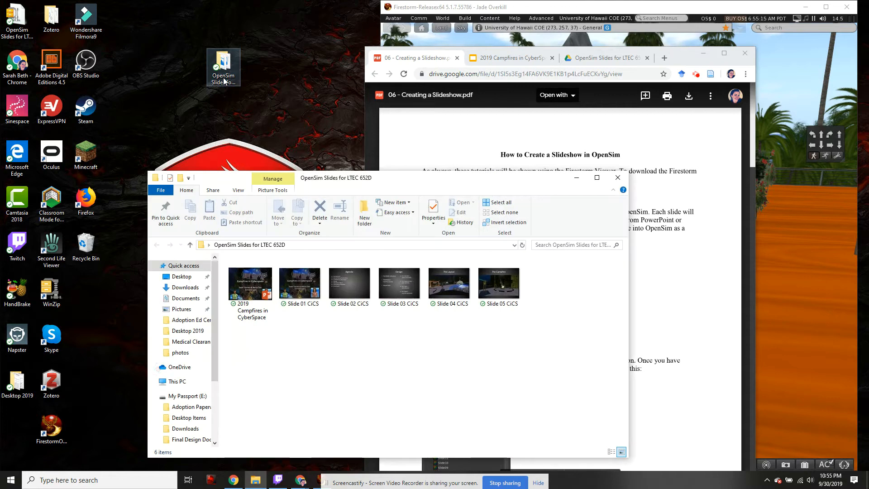
{"action": "left_click_drag", "start_coordinate": [332, 184], "coordinate": [189, 19]}
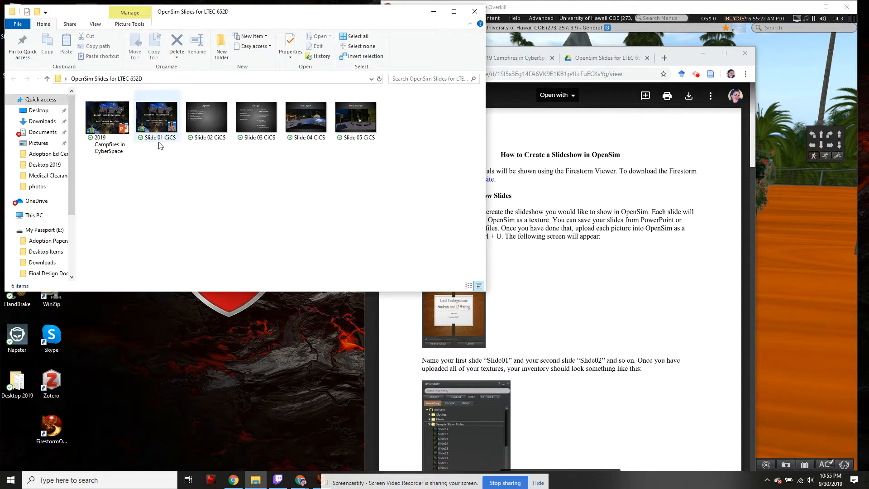
{"action": "left_click", "coordinate": [433, 11]}
{"action": "left_click_drag", "start_coordinate": [680, 60], "coordinate": [322, 18]}
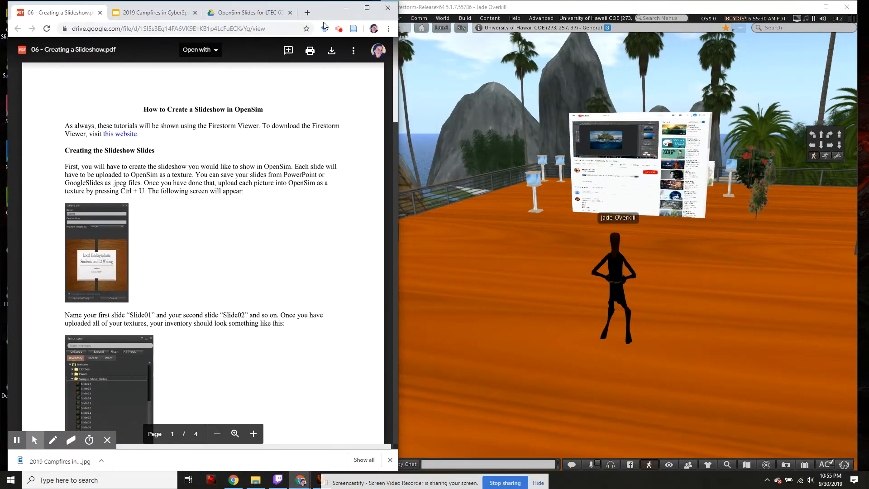
{"action": "left_click", "coordinate": [488, 110]}
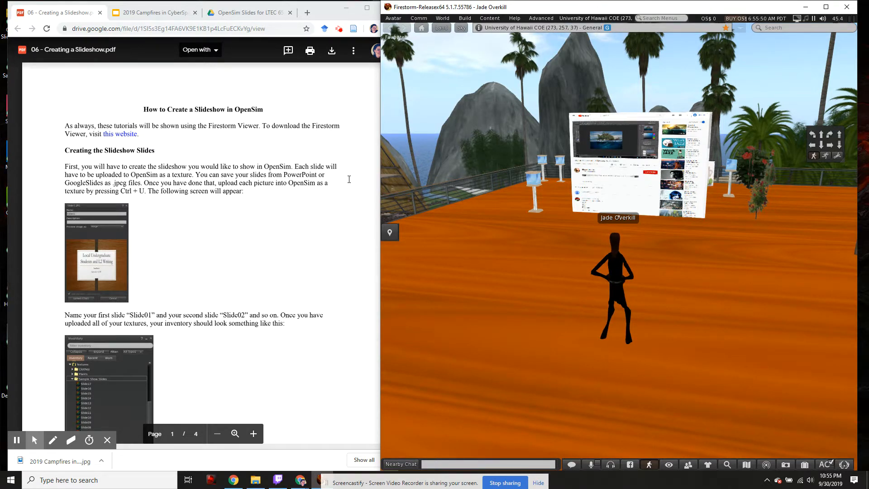
{"action": "key", "text": "ctrl+u"}
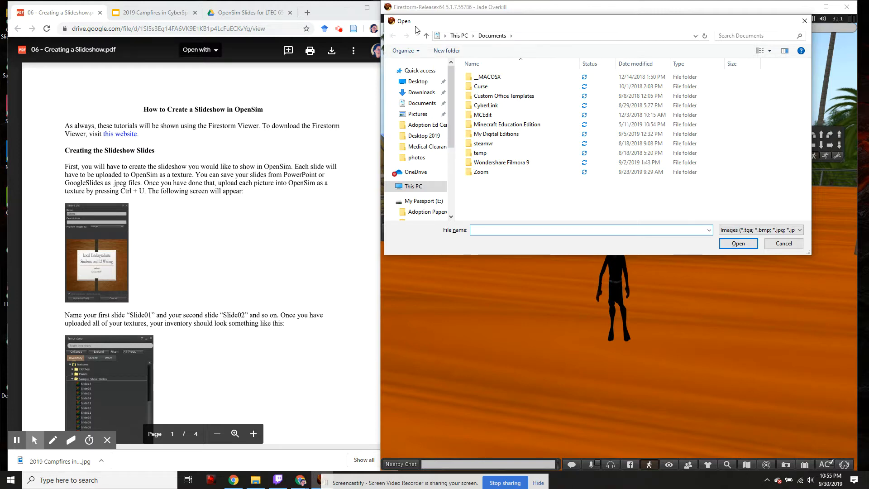
{"action": "left_click", "coordinate": [785, 244]}
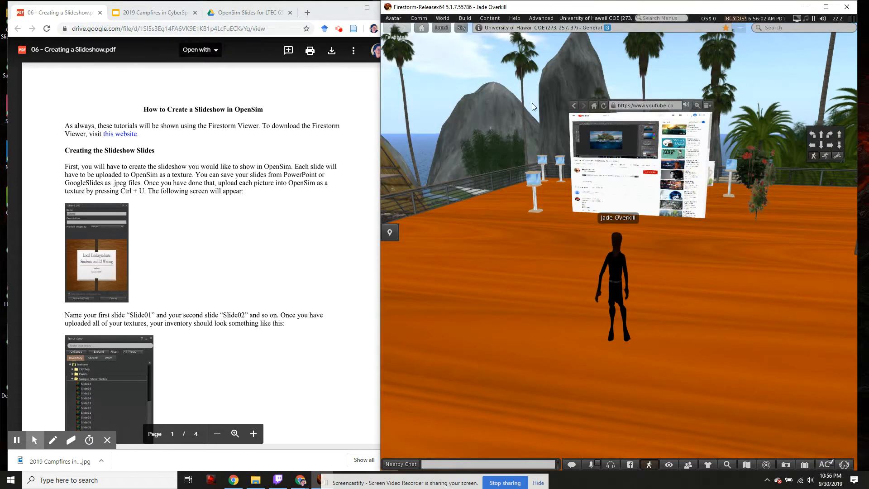
{"action": "left_click", "coordinate": [489, 19]}
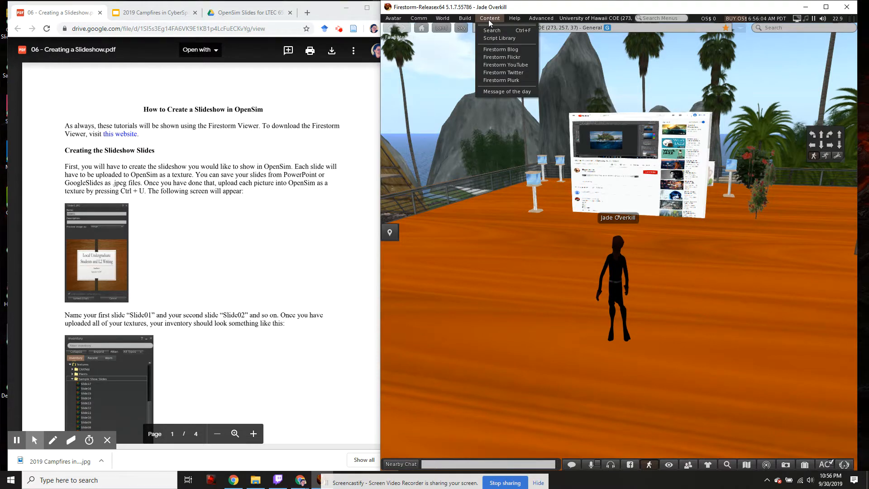
{"action": "mouse_move", "coordinate": [463, 21]}
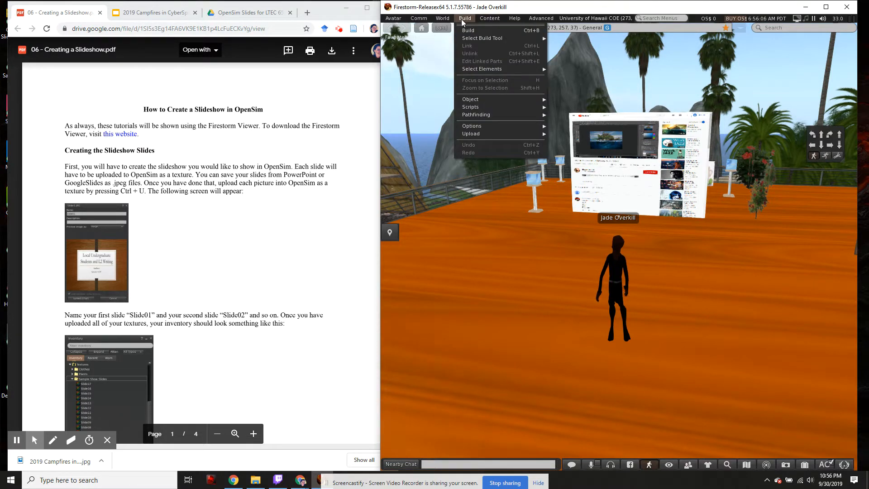
{"action": "mouse_move", "coordinate": [477, 135]}
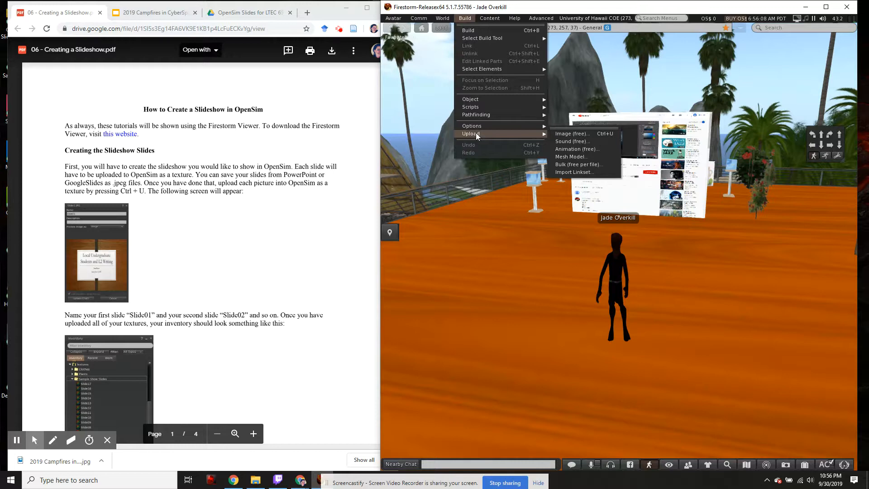
{"action": "left_click", "coordinate": [566, 134]}
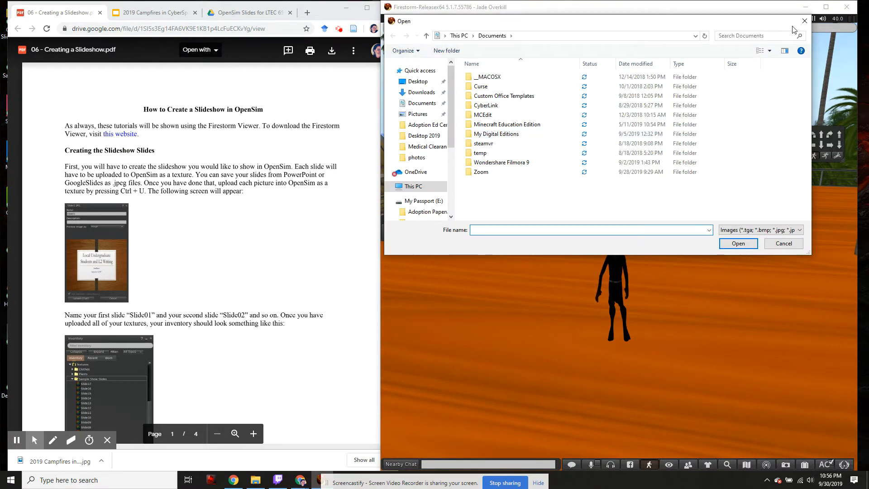
{"action": "left_click", "coordinate": [806, 16]}
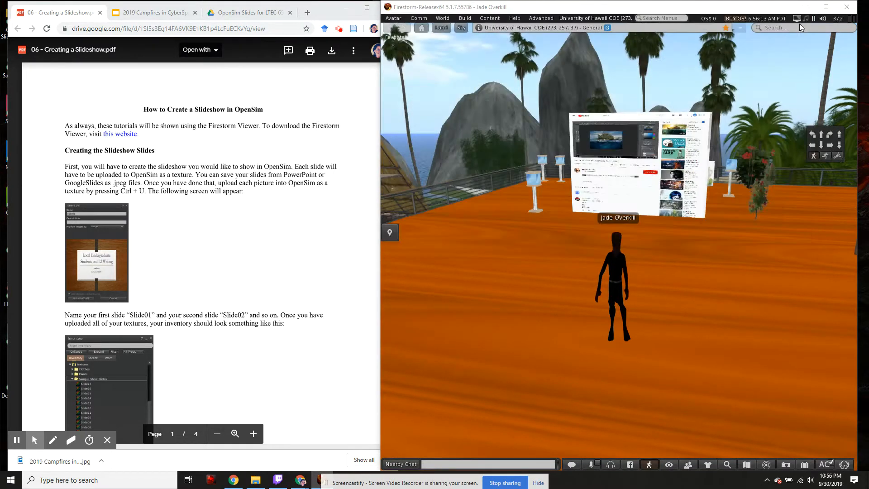
- Start an image upload in Firestorm and browse to the OpenSim Slides for LTEC 652D folder on the desktop
{"action": "left_click", "coordinate": [469, 20]}
{"action": "mouse_move", "coordinate": [475, 135]}
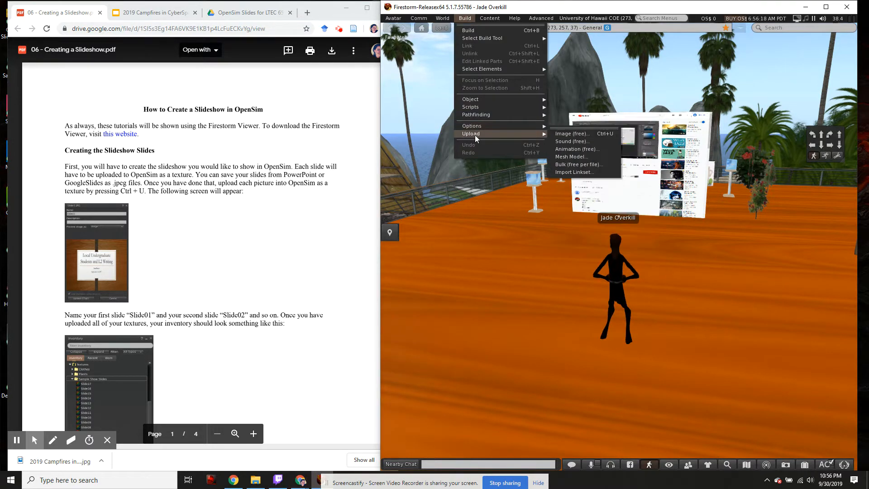
{"action": "left_click", "coordinate": [607, 135]}
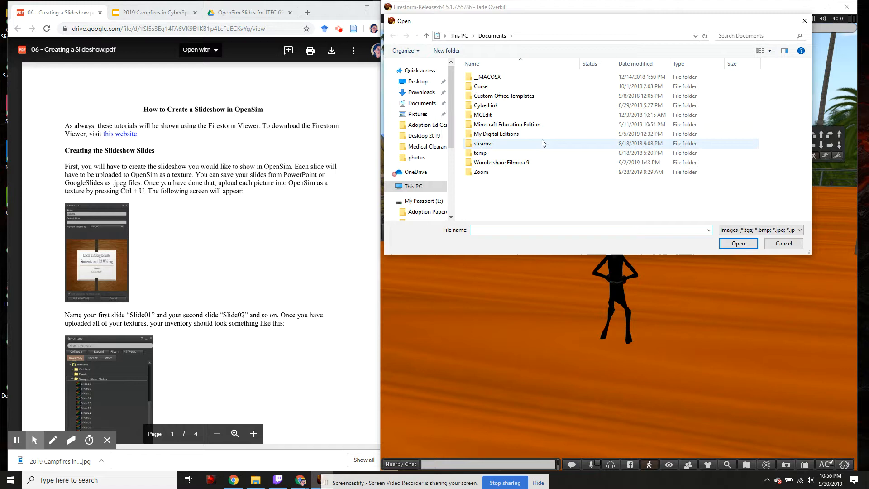
{"action": "scroll", "coordinate": [260, 277], "scroll_direction": "down", "scroll_amount": 3}
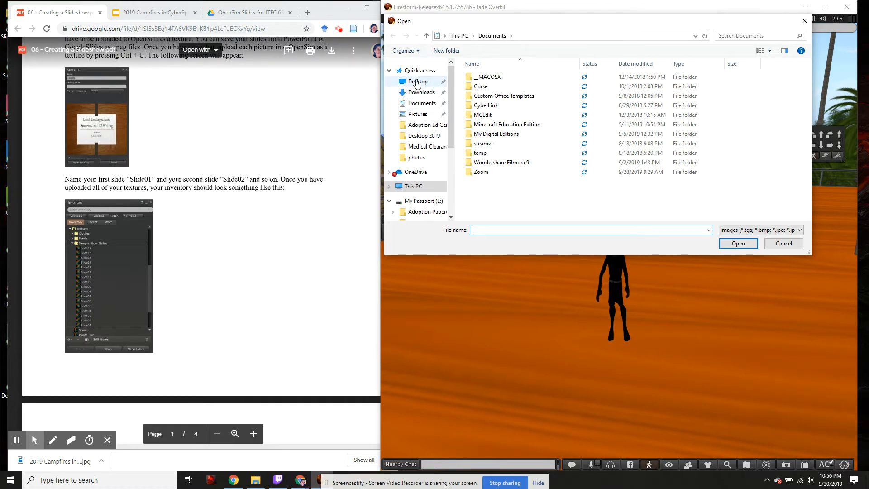
{"action": "left_click", "coordinate": [417, 83]}
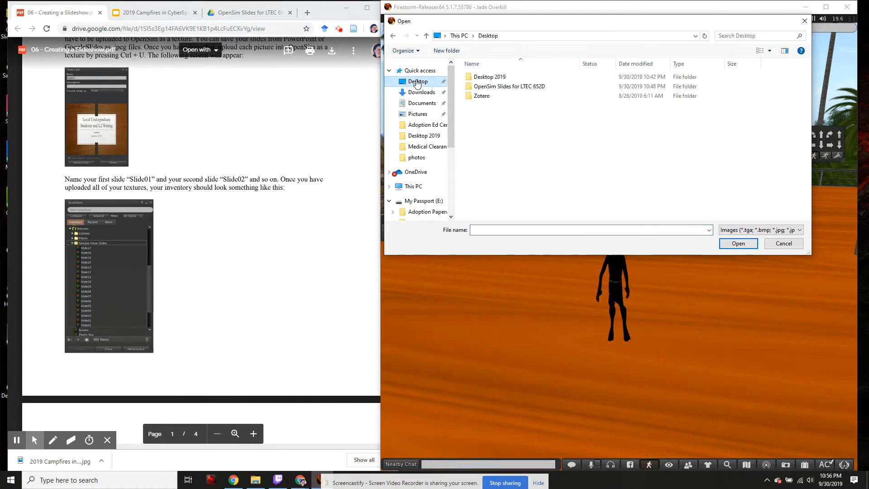
{"action": "double_click", "coordinate": [516, 89]}
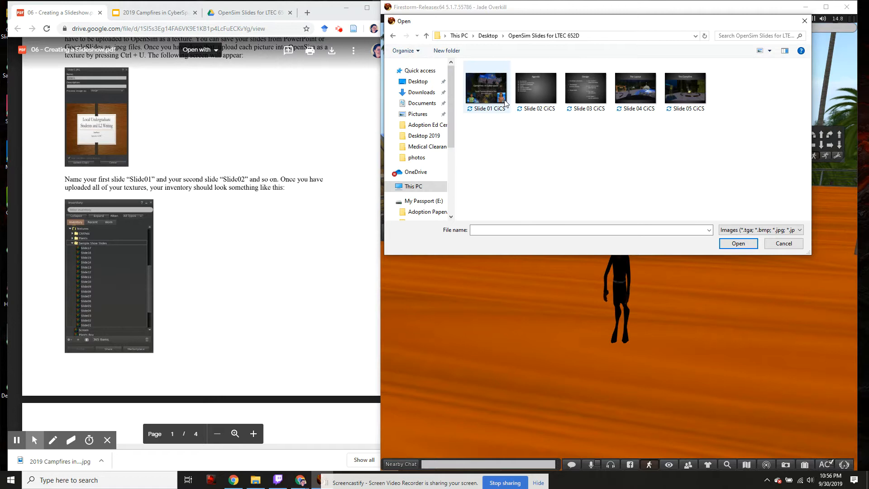
- Upload the image Slide 01 CiCS to the inventory as a texture, keeping its file name
{"action": "scroll", "coordinate": [280, 245], "scroll_direction": "down", "scroll_amount": 5}
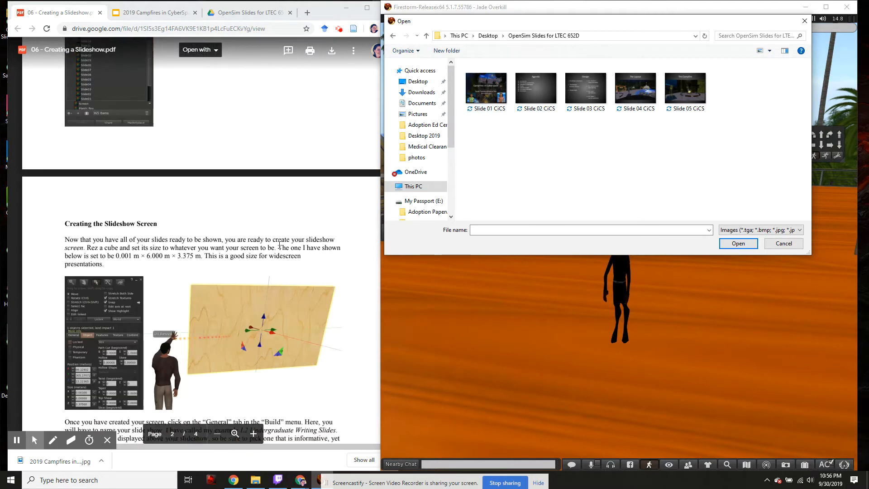
{"action": "scroll", "coordinate": [280, 245], "scroll_direction": "down", "scroll_amount": 1}
{"action": "left_click", "coordinate": [475, 96]}
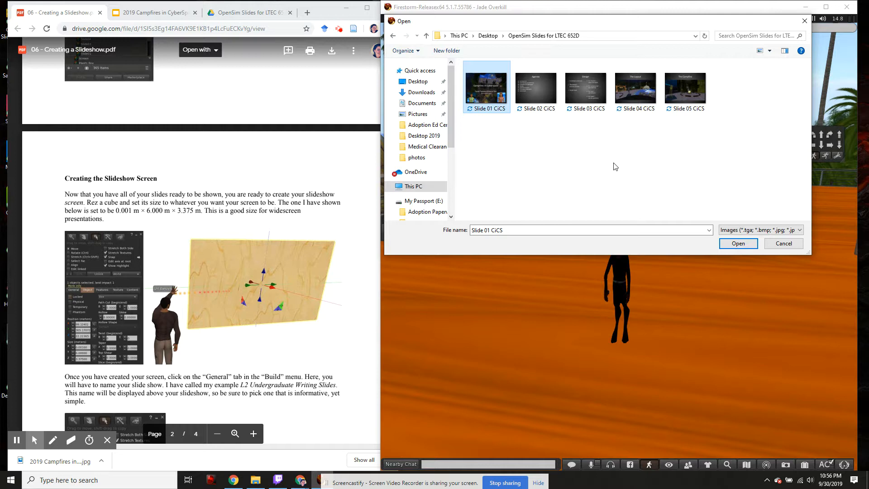
{"action": "left_click", "coordinate": [482, 104]}
{"action": "left_click", "coordinate": [742, 244]}
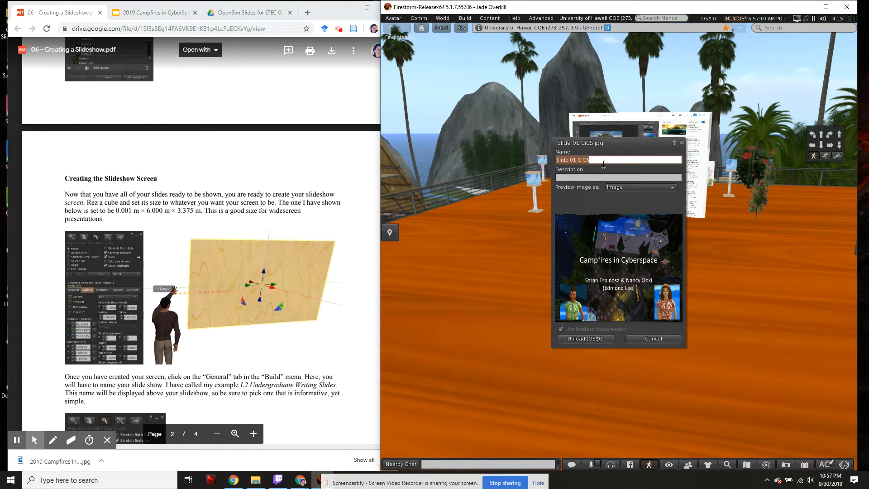
{"action": "left_click", "coordinate": [599, 339]}
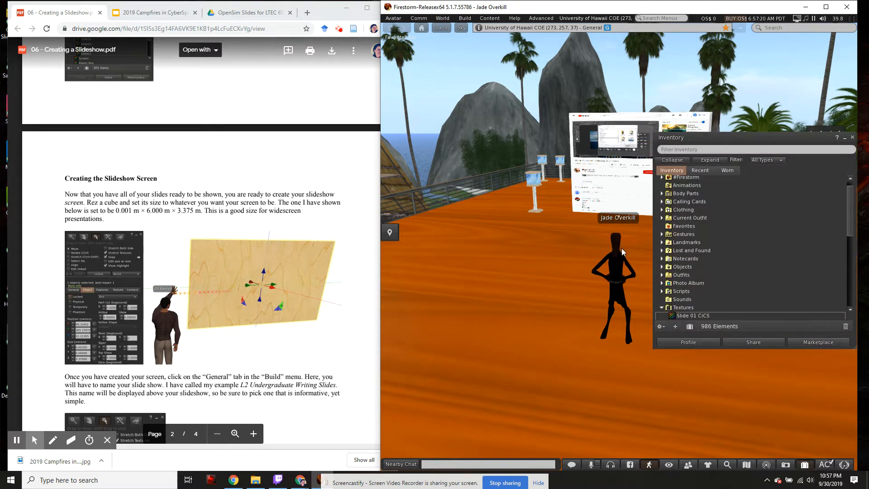
- List the recent inventory items, collapse the Session 5 Materials Fall 2019 folder and expand the Textures folder
{"action": "left_click", "coordinate": [705, 169]}
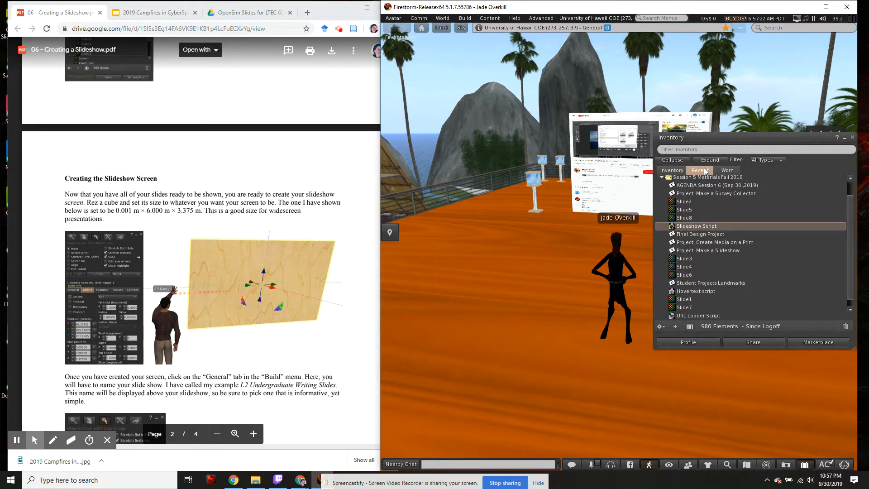
{"action": "left_click", "coordinate": [662, 177]}
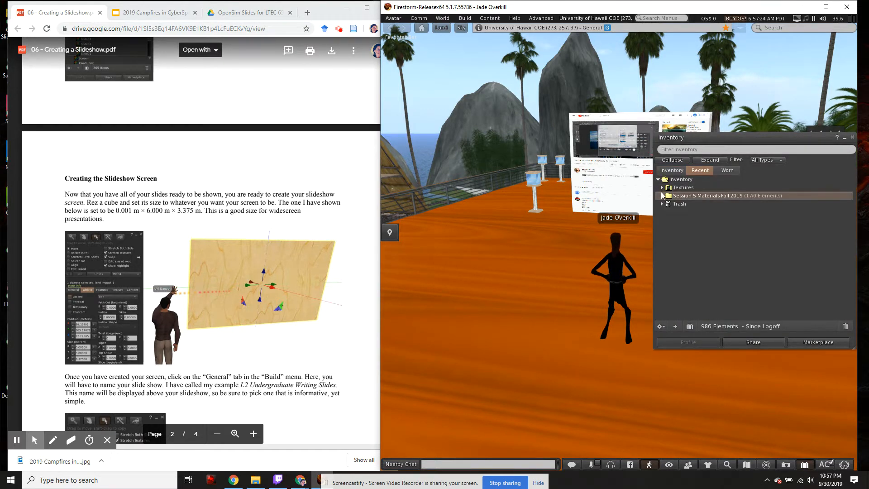
{"action": "left_click", "coordinate": [662, 187]}
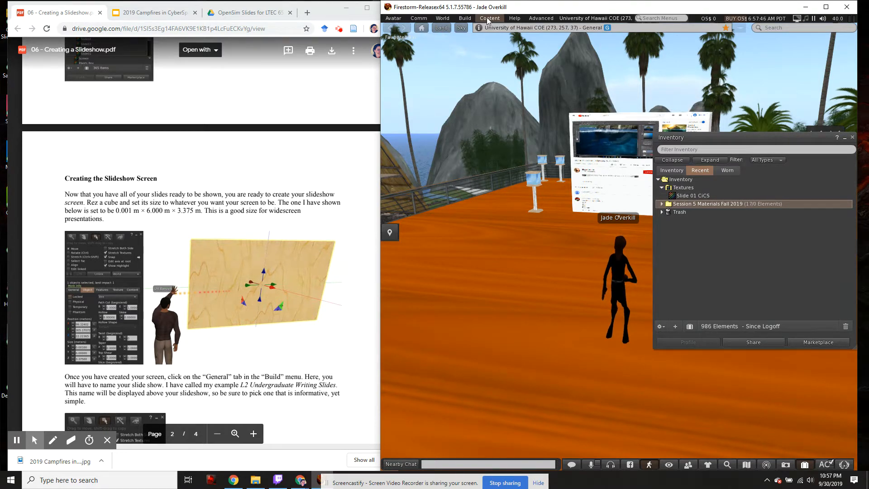
- Upload the image Slide 02 CiCS as a texture under its file name and list the recent inventory items
{"action": "left_click", "coordinate": [469, 20]}
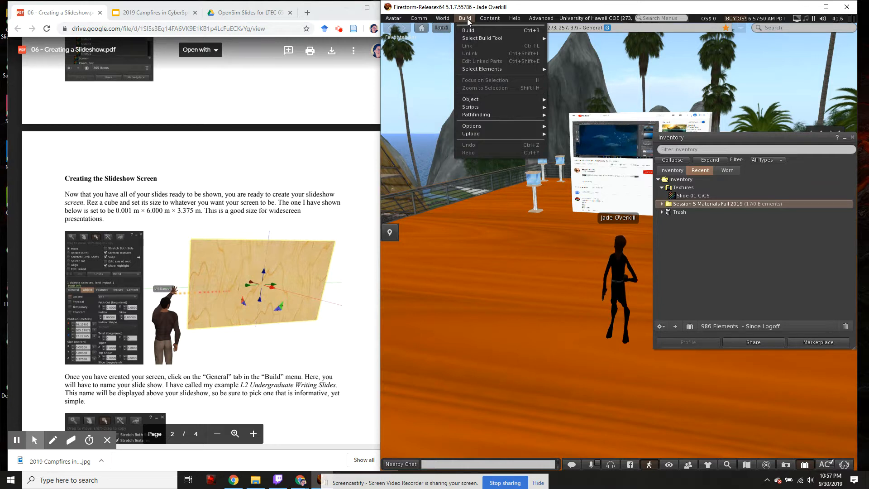
{"action": "mouse_move", "coordinate": [476, 134]}
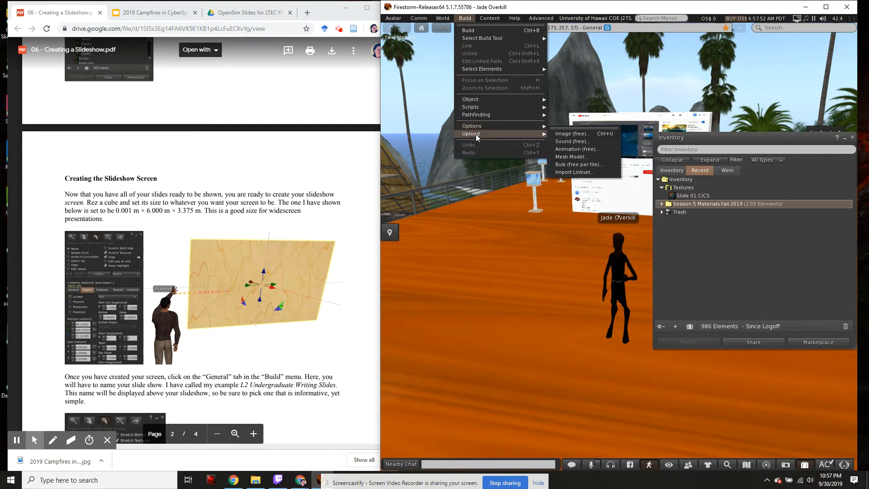
{"action": "left_click", "coordinate": [583, 133]}
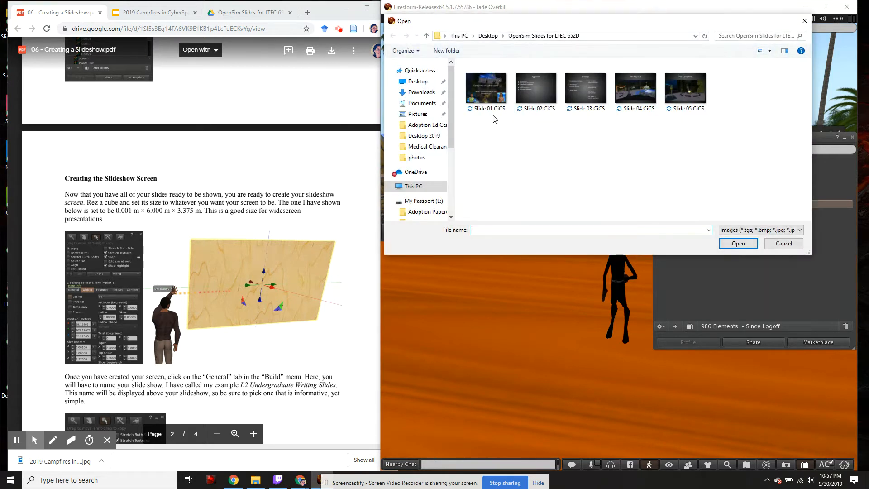
{"action": "left_click", "coordinate": [535, 97]}
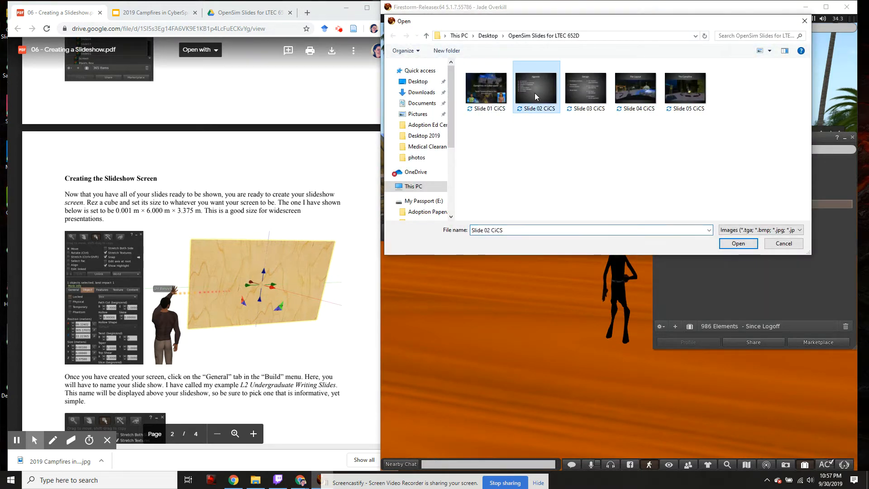
{"action": "left_click", "coordinate": [737, 244]}
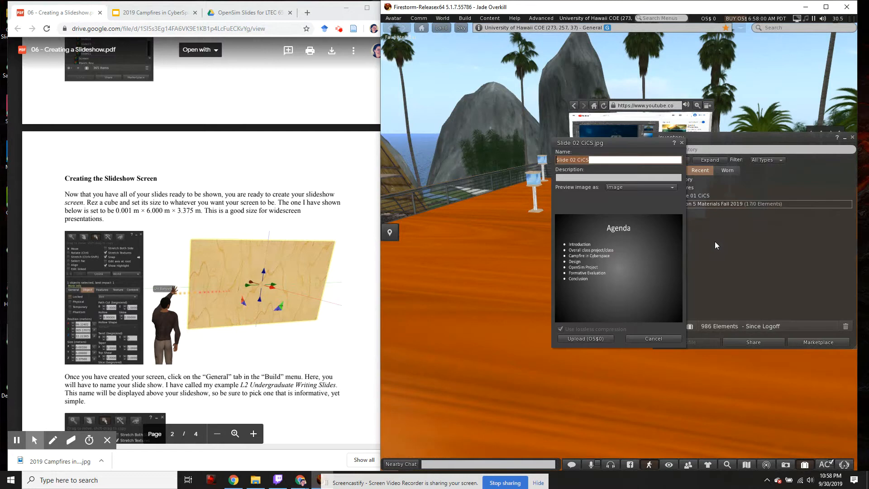
{"action": "left_click", "coordinate": [585, 338]}
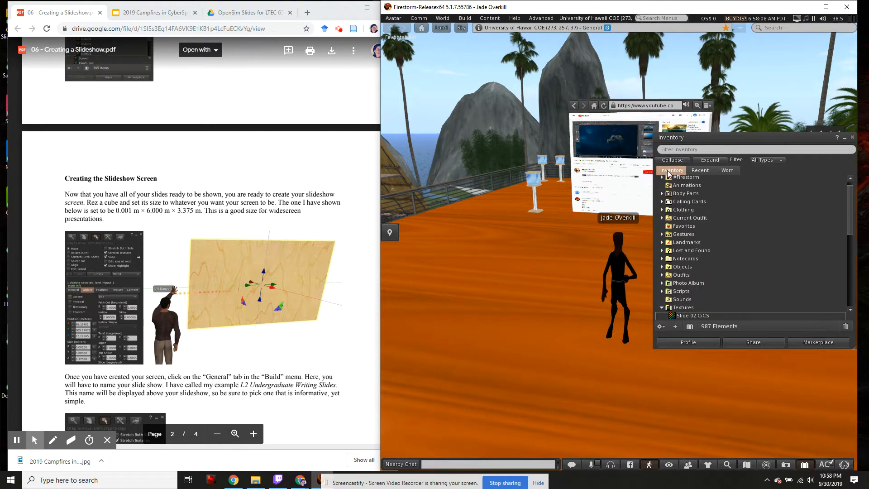
{"action": "left_click", "coordinate": [705, 169]}
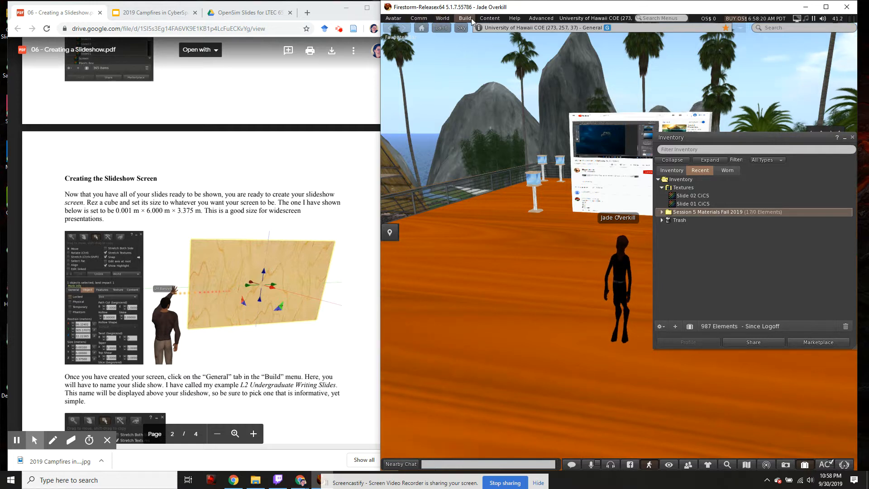
- Upload the image Slide 03 CiCS to the inventory as a texture, keeping its file name
{"action": "key", "text": "ctrl+u"}
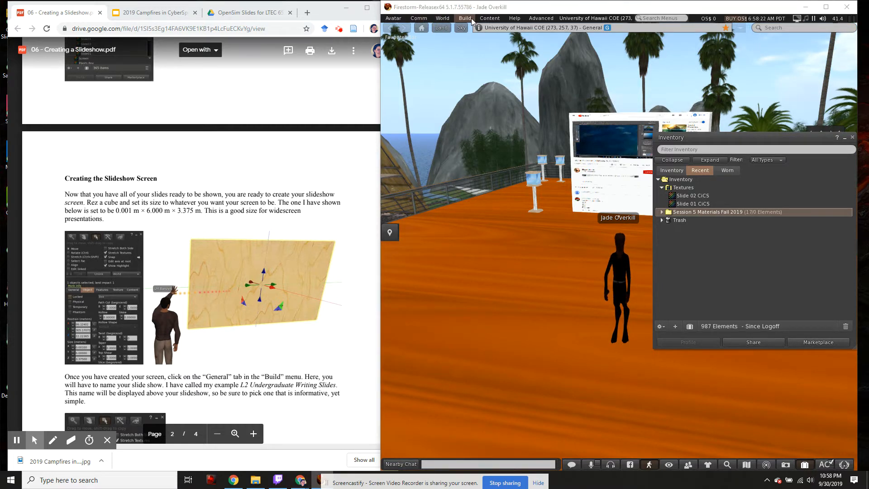
{"action": "left_click", "coordinate": [588, 99]}
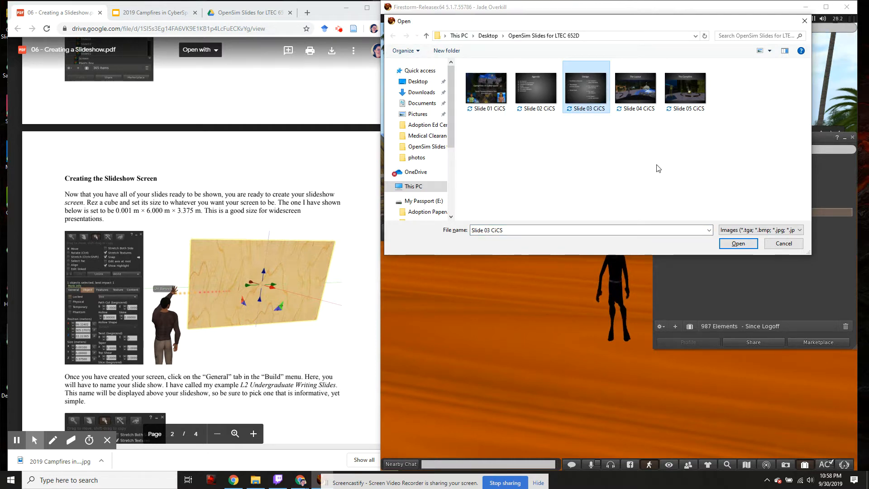
{"action": "left_click", "coordinate": [739, 243]}
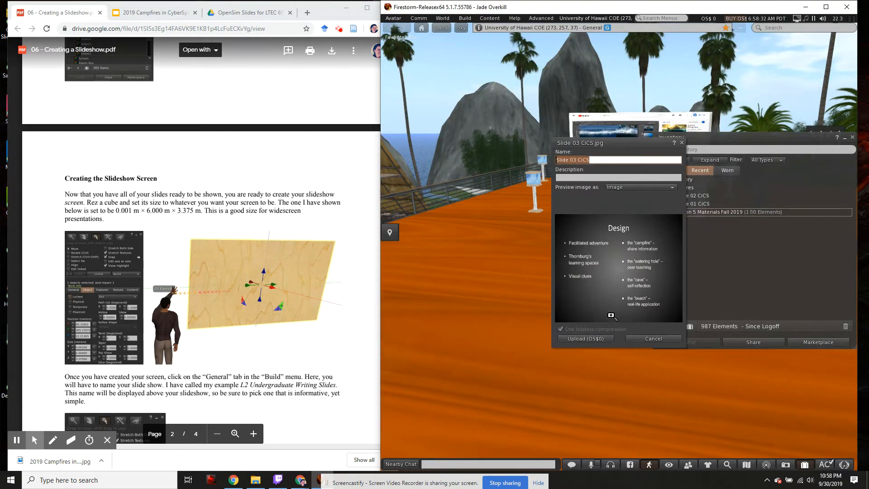
{"action": "left_click", "coordinate": [583, 341]}
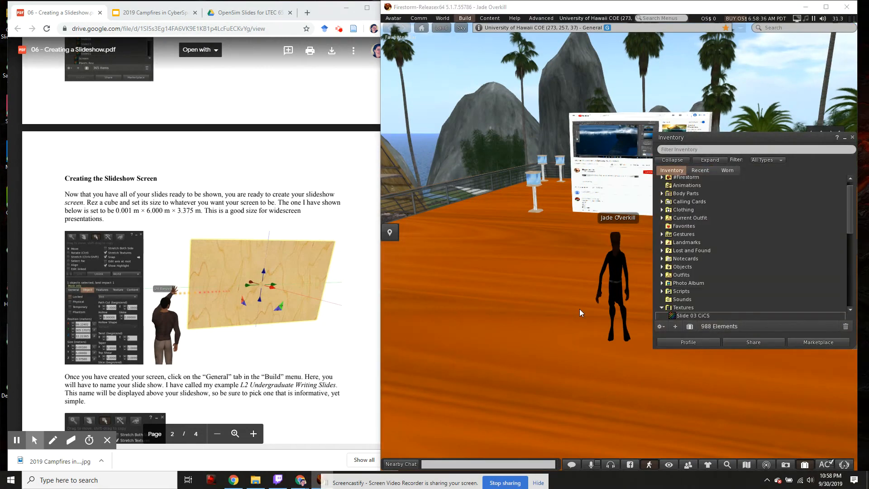
- Upload the image Slide 04 CiCS to the inventory as a texture, keeping its file name
{"action": "key", "text": "ctrl+u"}
{"action": "left_click", "coordinate": [634, 93]}
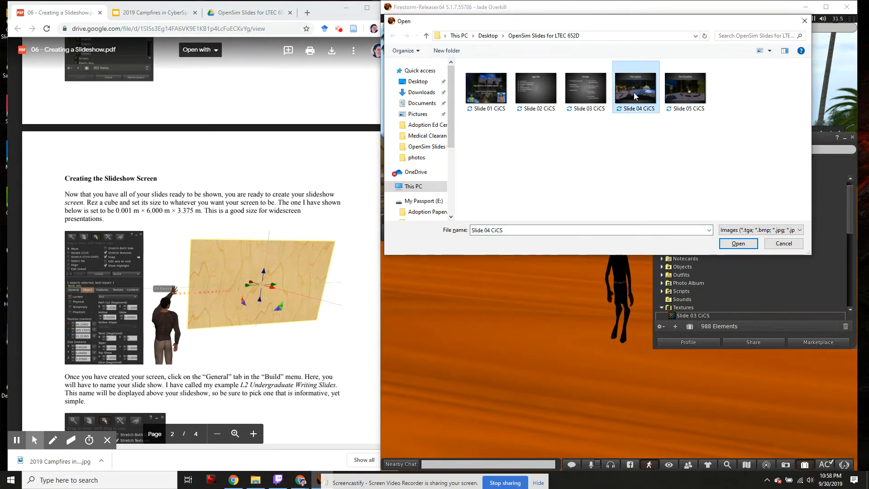
{"action": "left_click", "coordinate": [738, 245]}
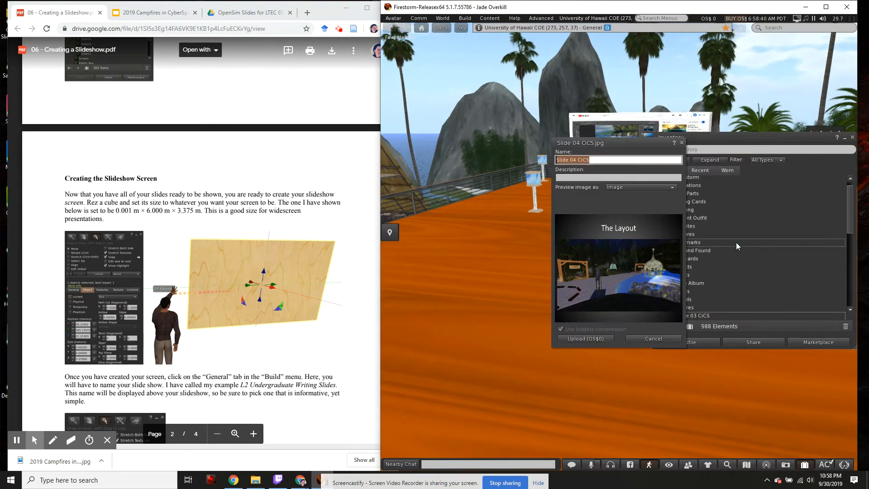
{"action": "left_click", "coordinate": [594, 341]}
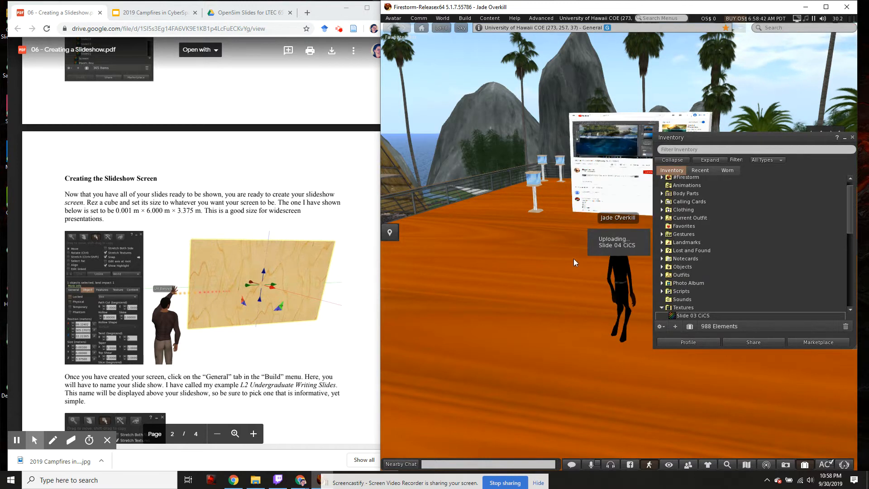
- Upload the image Slide 05 CiCS to the inventory as a texture, keeping its file name
{"action": "left_click", "coordinate": [464, 19]}
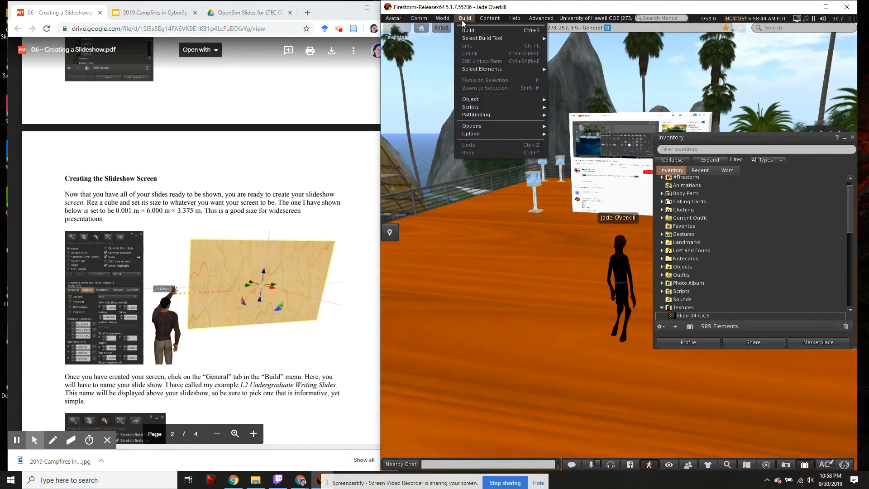
{"action": "mouse_move", "coordinate": [491, 134]}
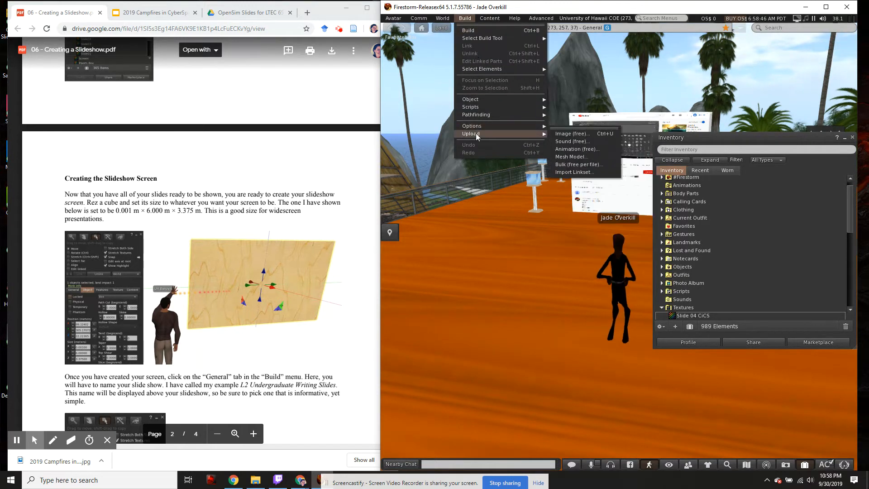
{"action": "left_click", "coordinate": [573, 134]}
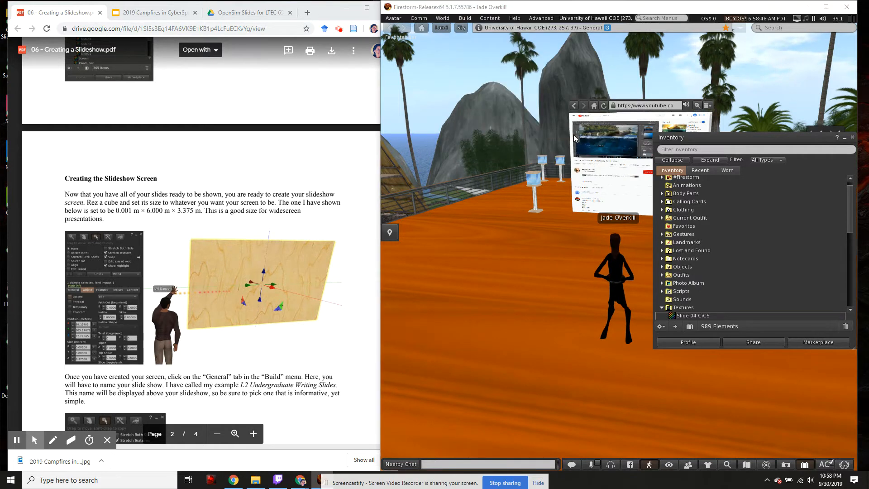
{"action": "left_click", "coordinate": [685, 94]}
{"action": "left_click", "coordinate": [737, 243]}
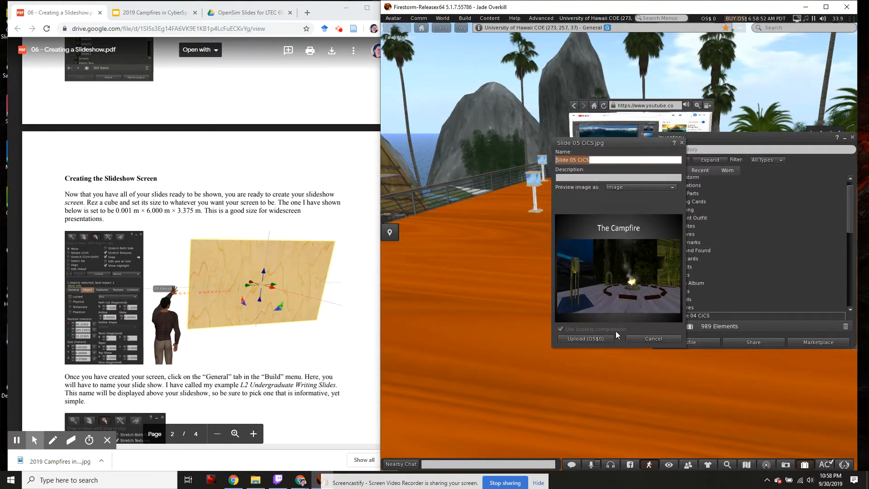
{"action": "left_click", "coordinate": [597, 338]}
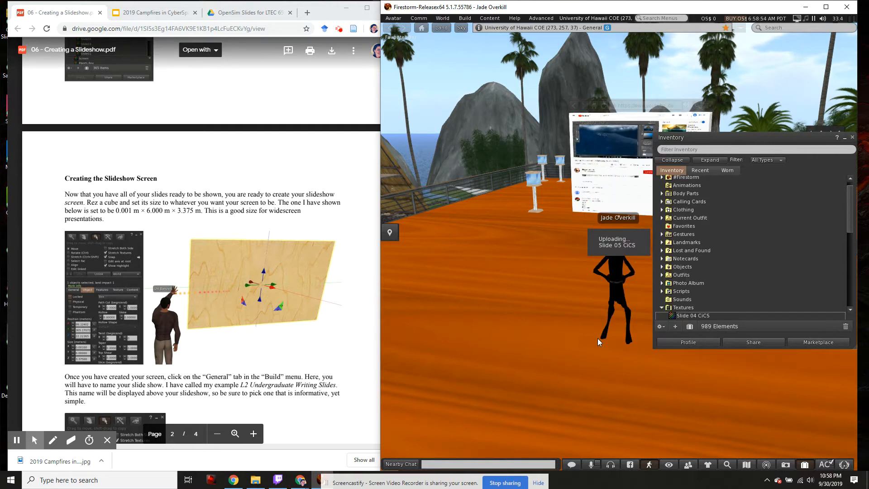
- Check the uploaded slides in the Textures folder and recent items, and review the PDF's Creating the Slideshow Screen section
{"action": "scroll", "coordinate": [742, 283], "scroll_direction": "down", "scroll_amount": 3}
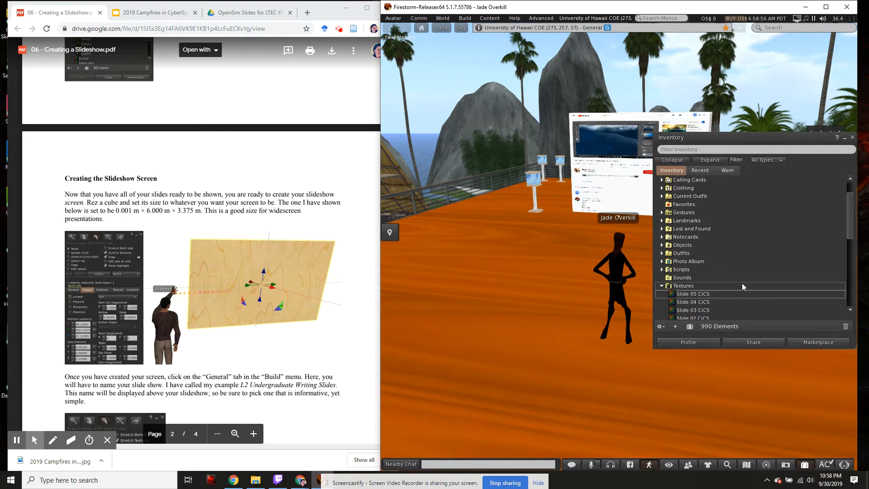
{"action": "left_click", "coordinate": [665, 257]}
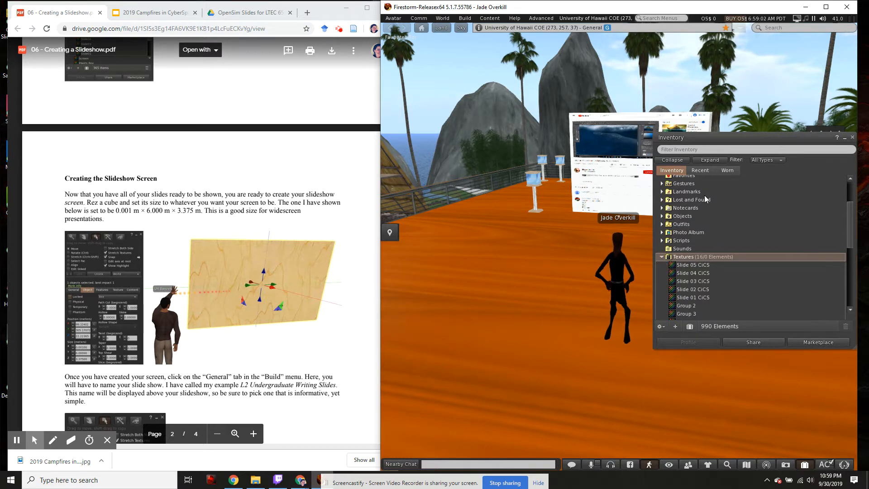
{"action": "scroll", "coordinate": [705, 250], "scroll_direction": "down", "scroll_amount": 1}
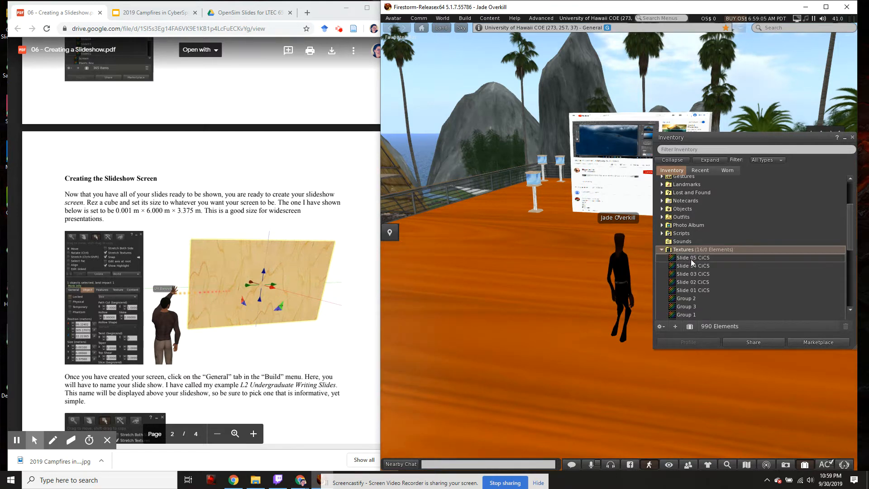
{"action": "left_click", "coordinate": [700, 171]}
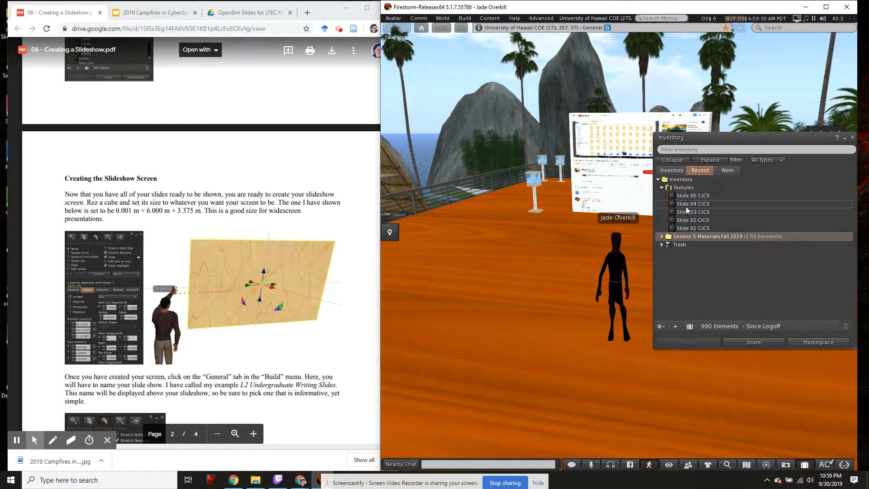
{"action": "scroll", "coordinate": [263, 244], "scroll_direction": "down", "scroll_amount": 5}
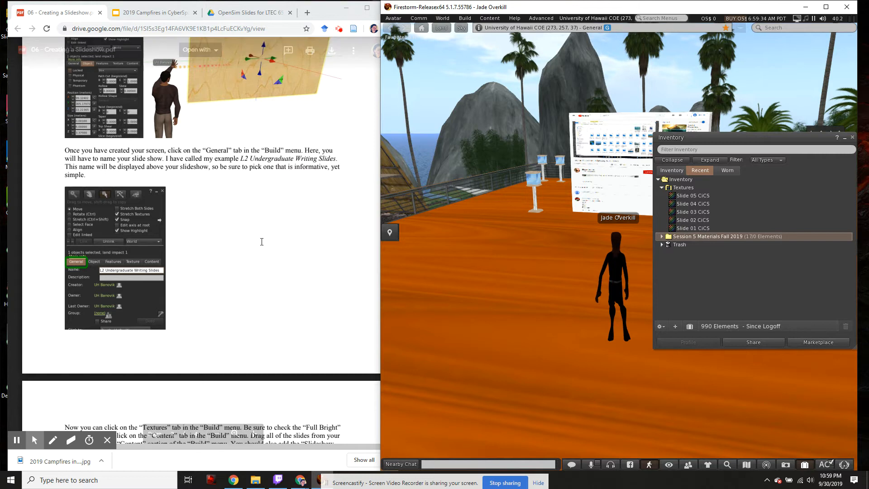
{"action": "scroll", "coordinate": [262, 234], "scroll_direction": "up", "scroll_amount": 5}
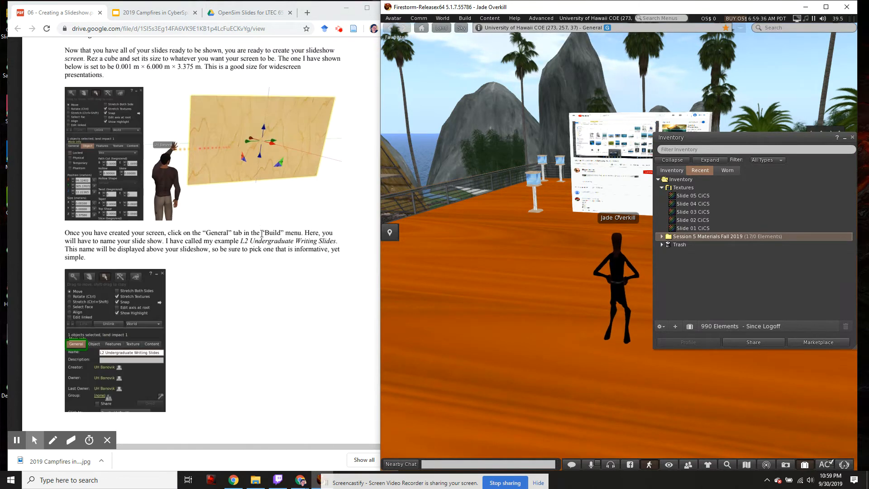
{"action": "scroll", "coordinate": [261, 233], "scroll_direction": "up", "scroll_amount": 4}
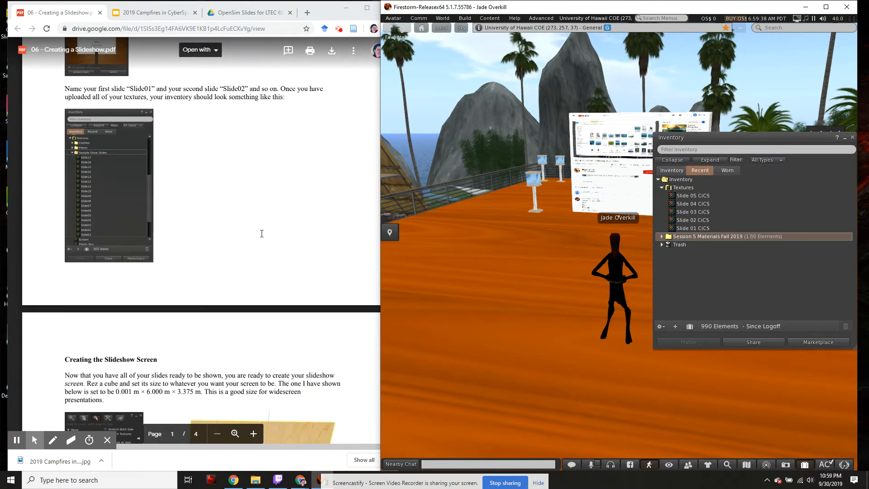
{"action": "scroll", "coordinate": [262, 234], "scroll_direction": "down", "scroll_amount": 5}
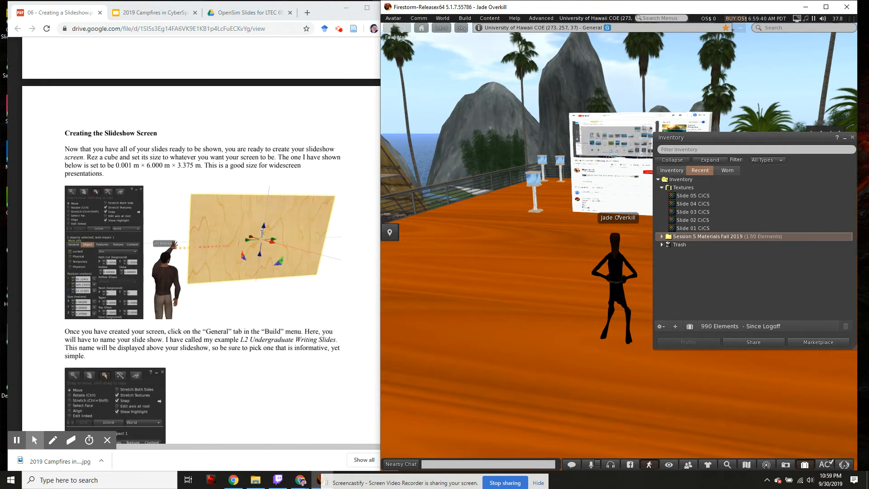
- Close the inventory and rez a cube on the orange ground beside the avatar
{"action": "left_click_drag", "start_coordinate": [729, 139], "coordinate": [667, 157]}
{"action": "left_click", "coordinate": [792, 155]}
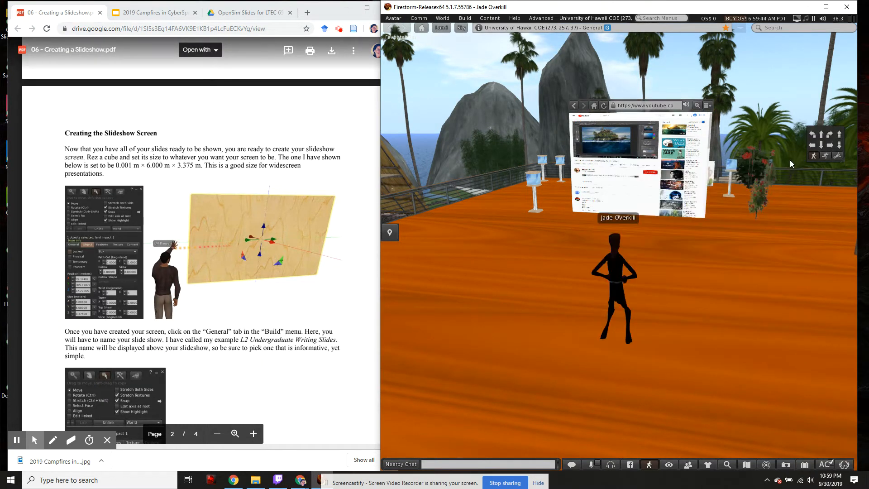
{"action": "left_click", "coordinate": [465, 19]}
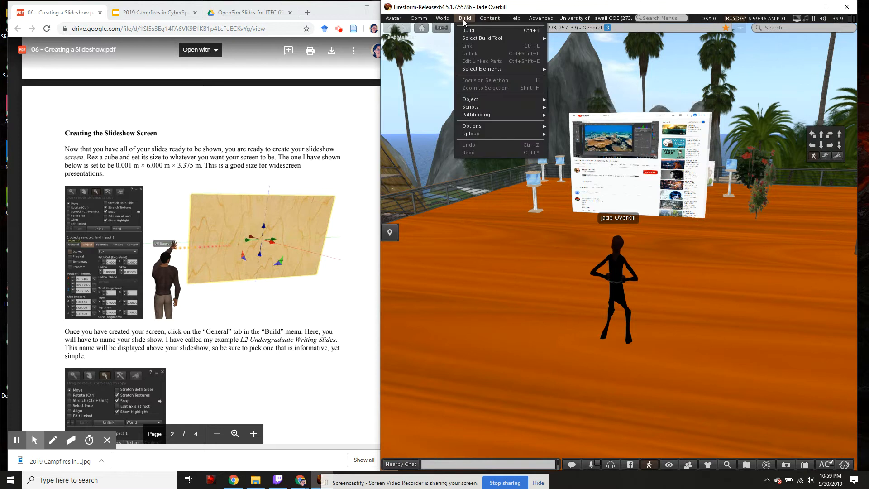
{"action": "left_click", "coordinate": [468, 31]}
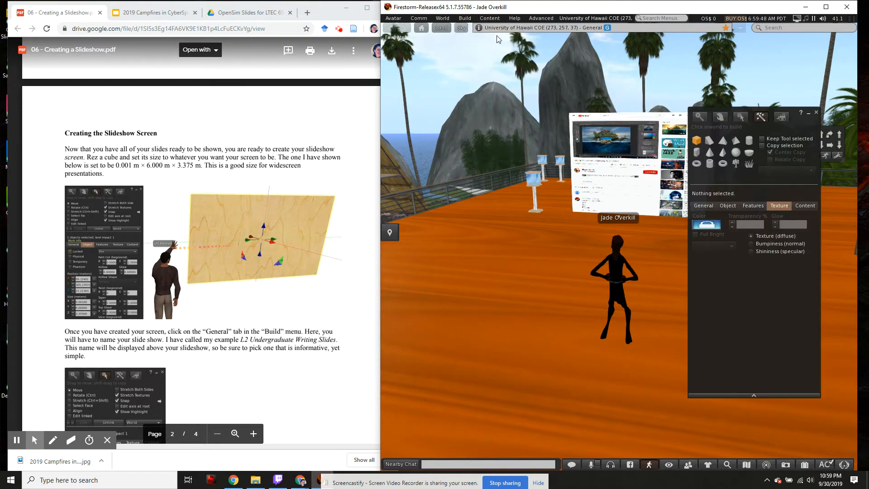
{"action": "left_click", "coordinate": [698, 141]}
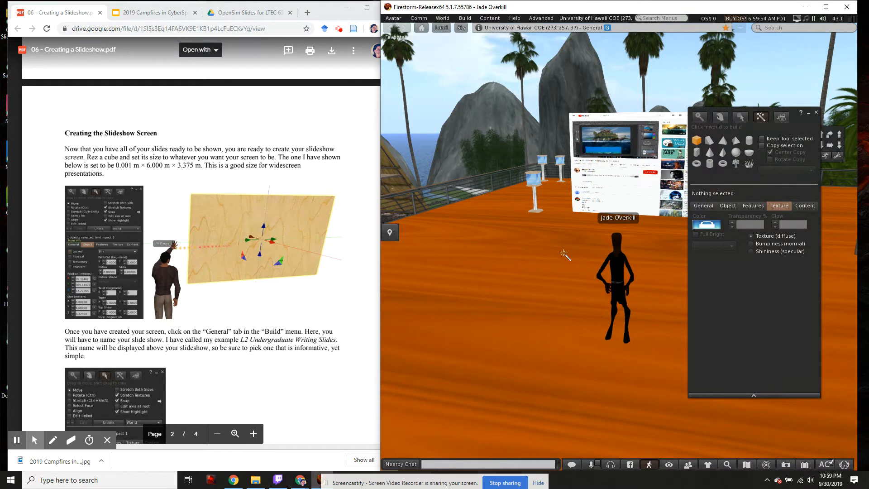
{"action": "left_click", "coordinate": [548, 269]}
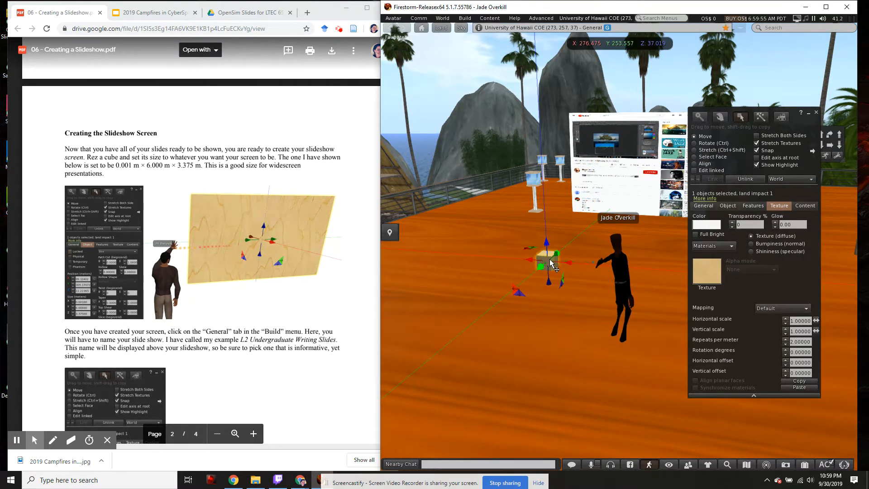
- Close the build window and reopen the placed cube for editing
{"action": "left_click", "coordinate": [817, 112]}
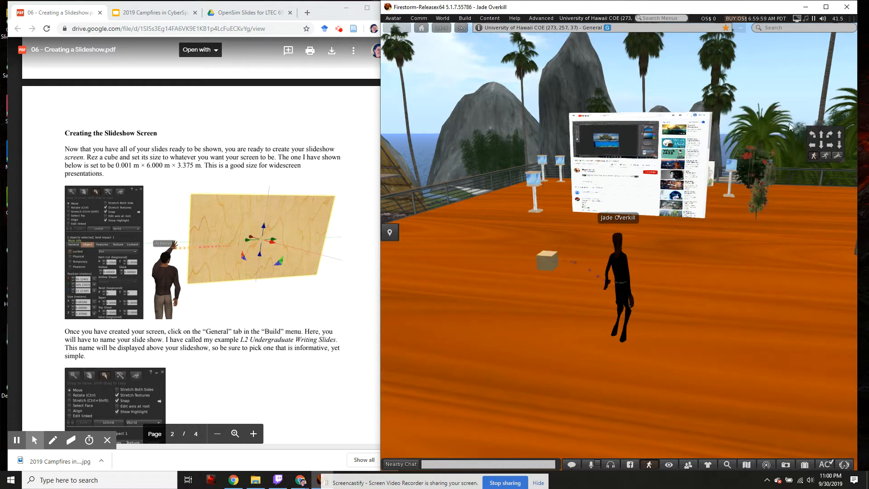
{"action": "right_click", "coordinate": [546, 262]}
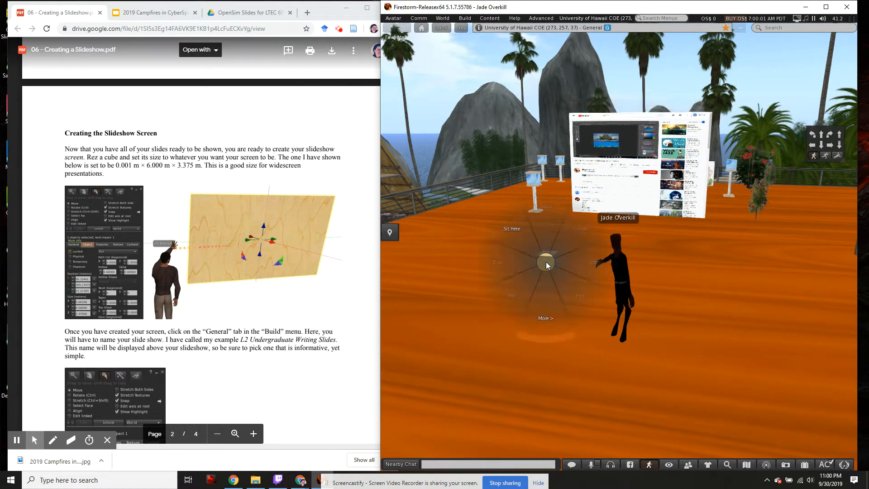
{"action": "left_click", "coordinate": [567, 282]}
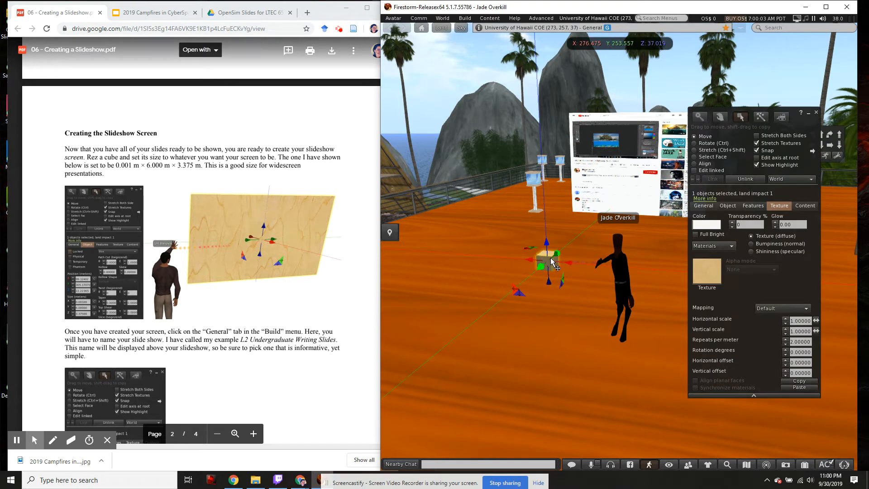
- Stretch the cube to about 6.14 m long and 3.5 m high, and flatten its depth into a thin slideshow screen
{"action": "key", "text": "ctrl"}
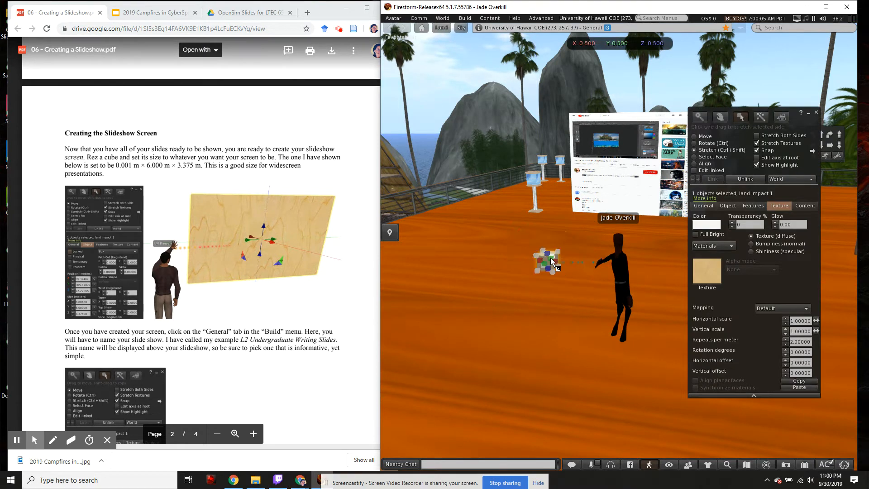
{"action": "left_click_drag", "start_coordinate": [551, 262], "coordinate": [745, 223], "text": "ctrl+shift"}
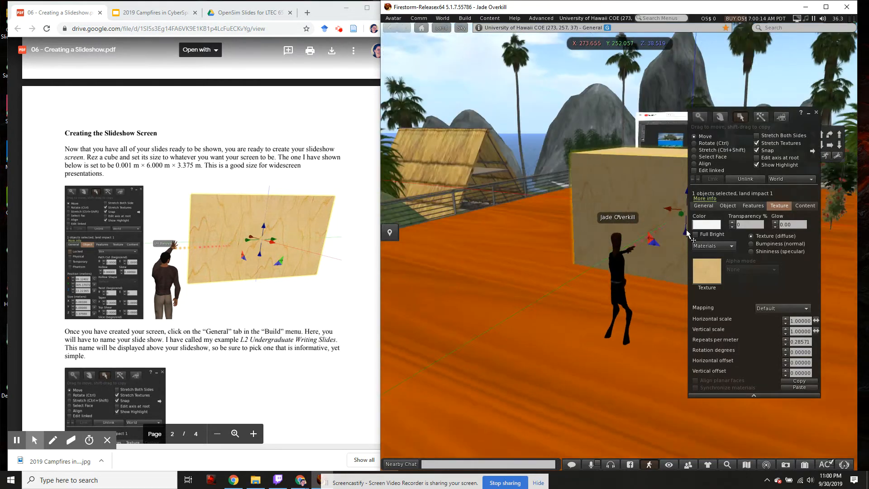
{"action": "key", "text": "Up"}
{"action": "key", "text": "Right"}
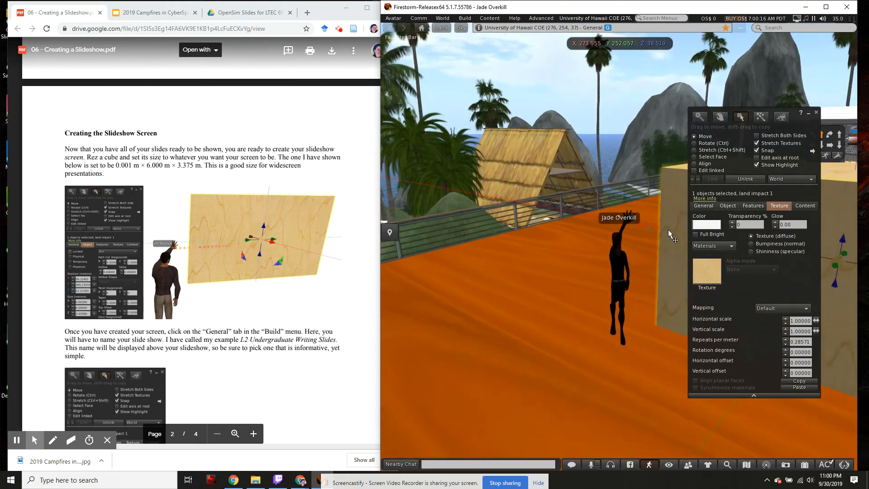
{"action": "key", "text": "Up"}
{"action": "key", "text": "Right"}
{"action": "key", "text": "Right"}
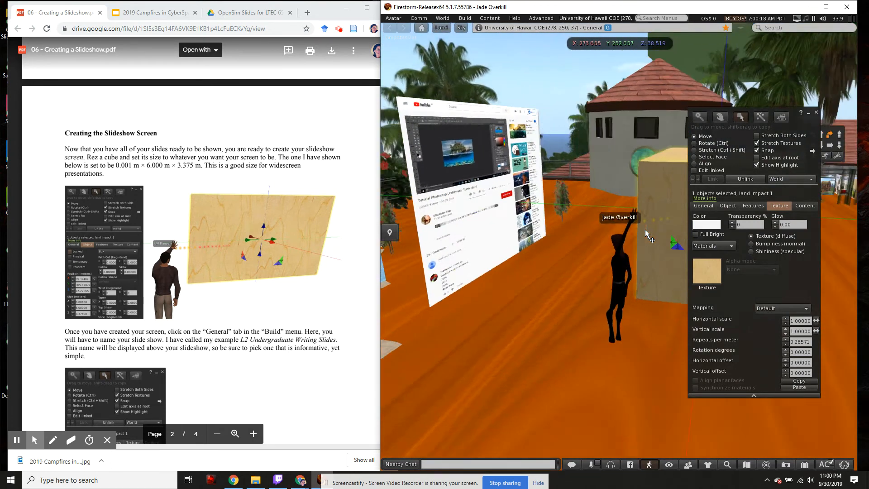
{"action": "key", "text": "Right"}
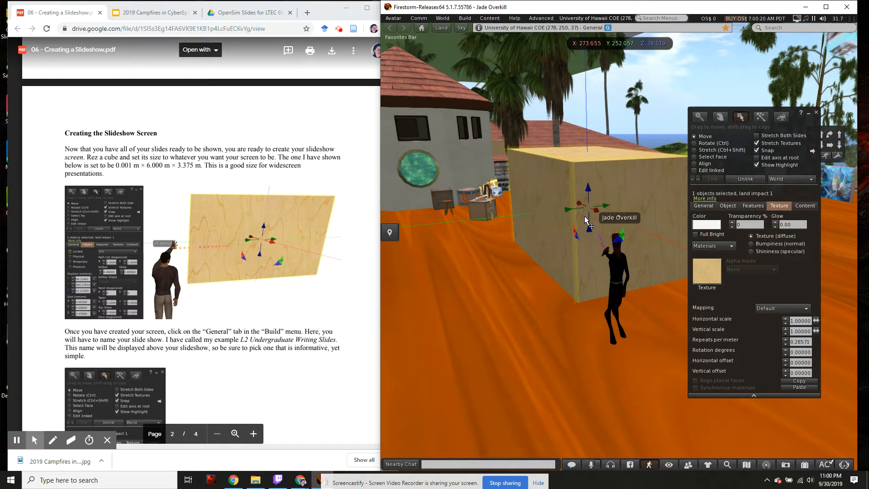
{"action": "key", "text": "ctrl"}
{"action": "key", "text": "ctrl+shift"}
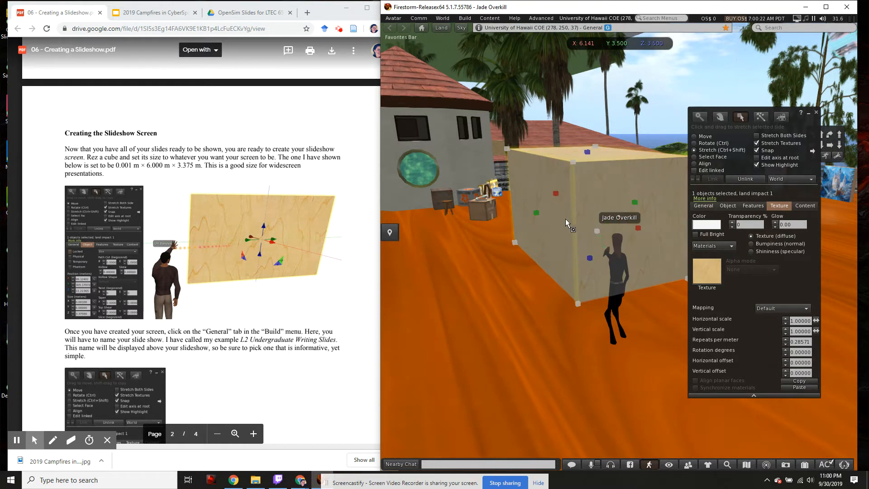
{"action": "left_click_drag", "start_coordinate": [557, 197], "coordinate": [627, 183]}
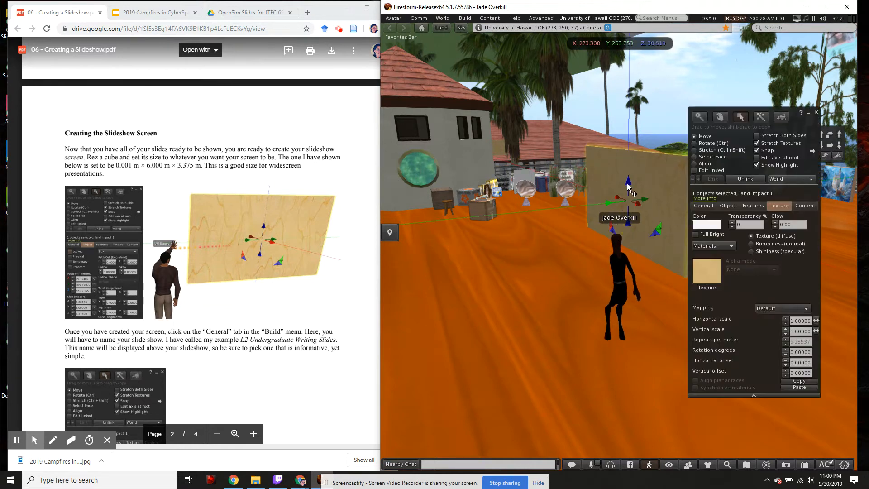
- Walk the avatar around the flattened screen to face its broad front side
{"action": "key", "text": "Right"}
{"action": "key", "text": "Up"}
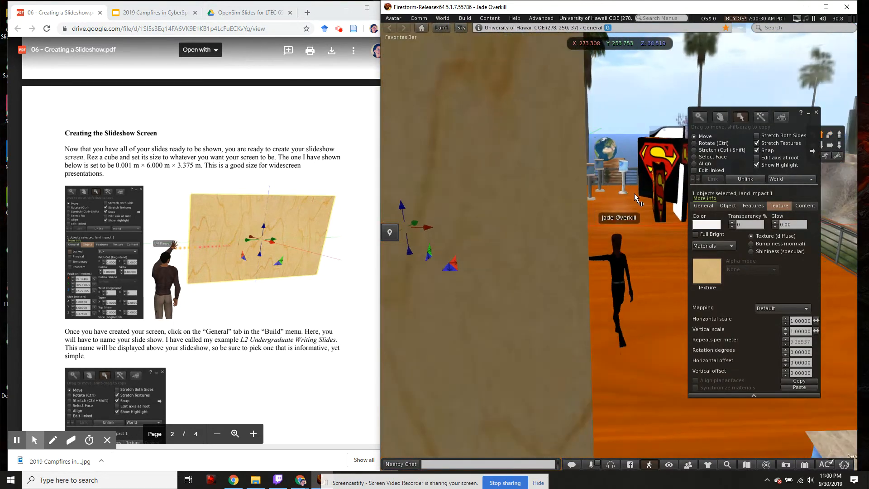
{"action": "key", "text": "Left"}
{"action": "key", "text": "Up"}
{"action": "key", "text": "Left"}
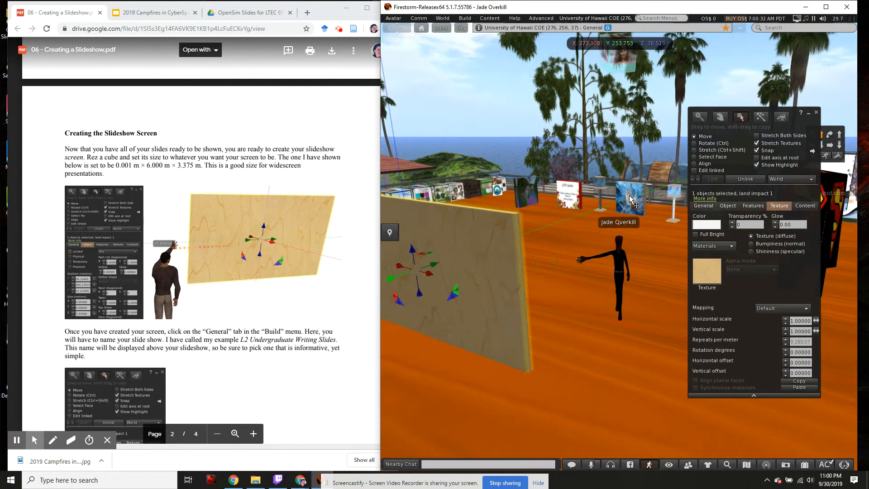
{"action": "key", "text": "Left"}
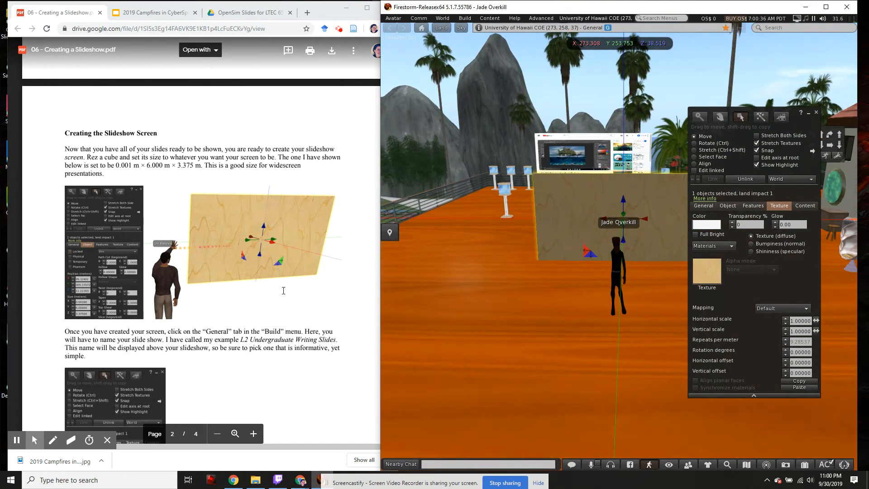
- Name the screen object with the creator's first name in possessive form followed by "Slideshow CiCS"
{"action": "scroll", "coordinate": [284, 291], "scroll_direction": "down", "scroll_amount": 4}
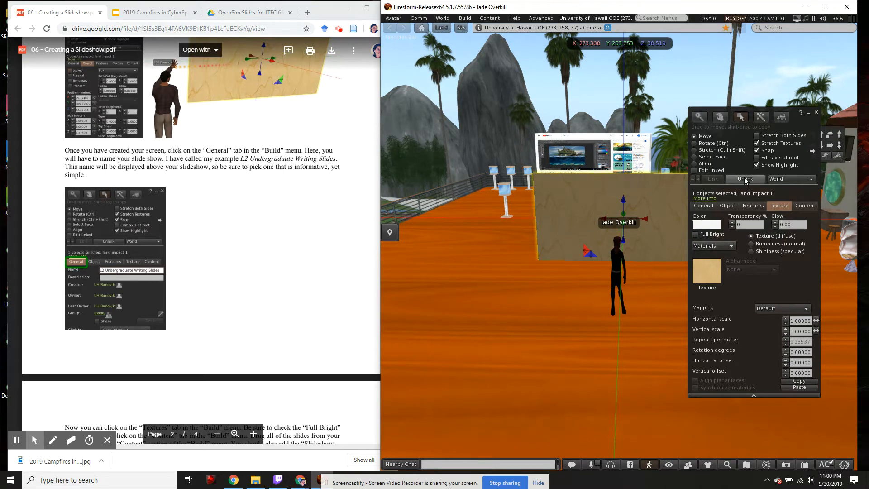
{"action": "left_click", "coordinate": [705, 206]}
{"action": "left_click", "coordinate": [754, 217]}
{"action": "type", "text": "Sar"}
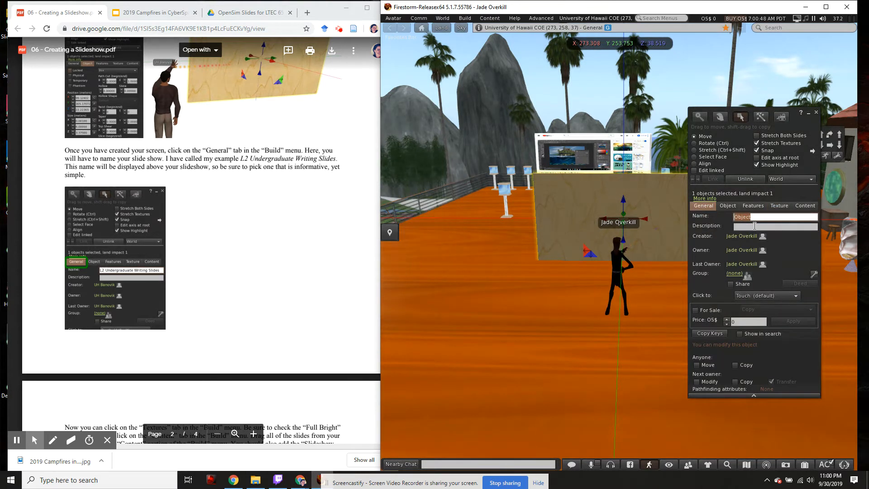
{"action": "type", "text": "ah's"}
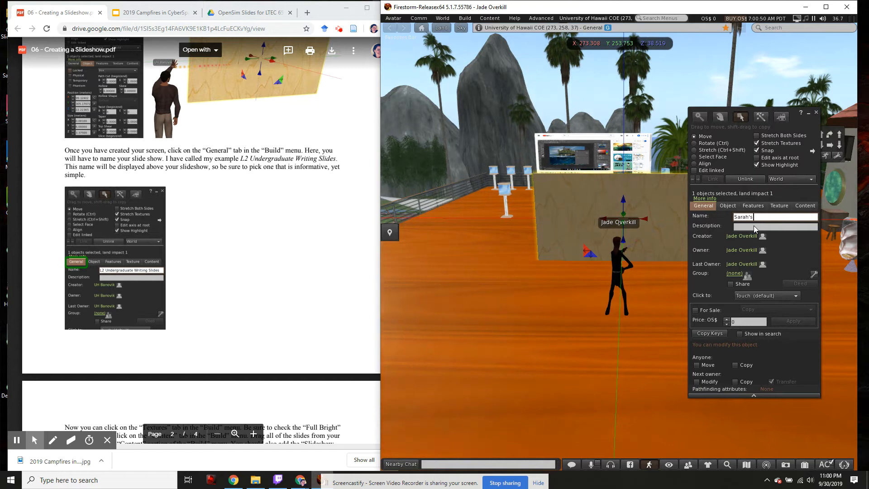
{"action": "type", "text": " Slide"}
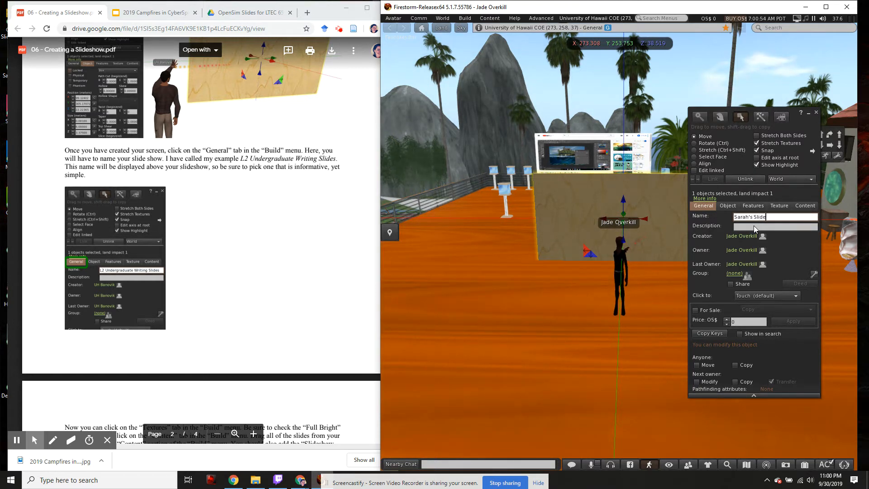
{"action": "type", "text": "show C"}
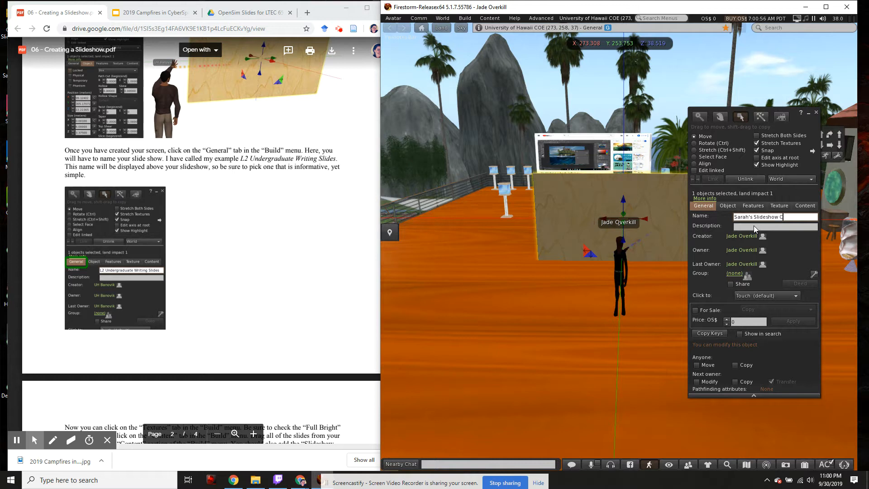
{"action": "type", "text": "iCS"}
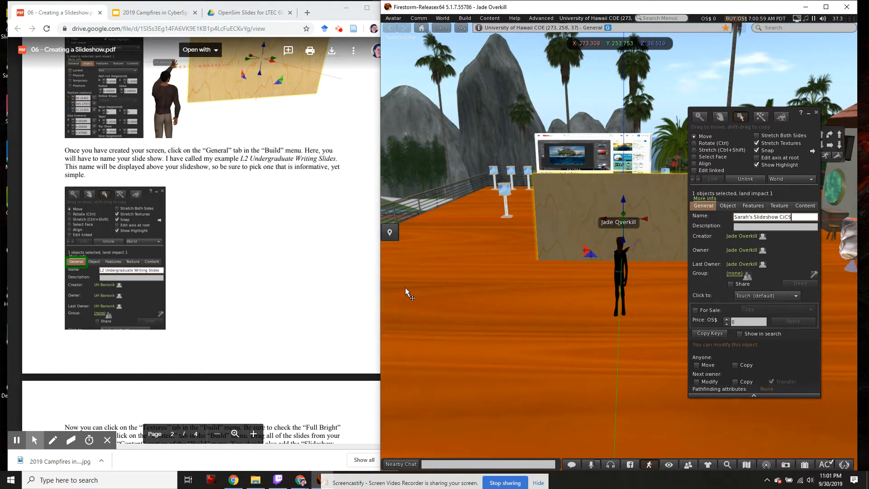
- Review the PDF's instructions for adding the slides and Slideshow Script, and show the screen object's contents
{"action": "scroll", "coordinate": [295, 278], "scroll_direction": "down", "scroll_amount": 5}
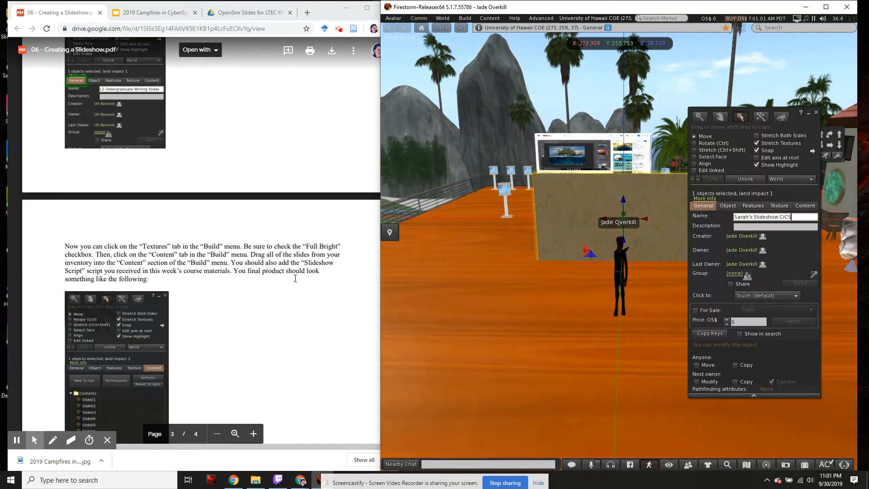
{"action": "scroll", "coordinate": [295, 278], "scroll_direction": "down", "scroll_amount": 1}
{"action": "scroll", "coordinate": [295, 279], "scroll_direction": "down", "scroll_amount": 2}
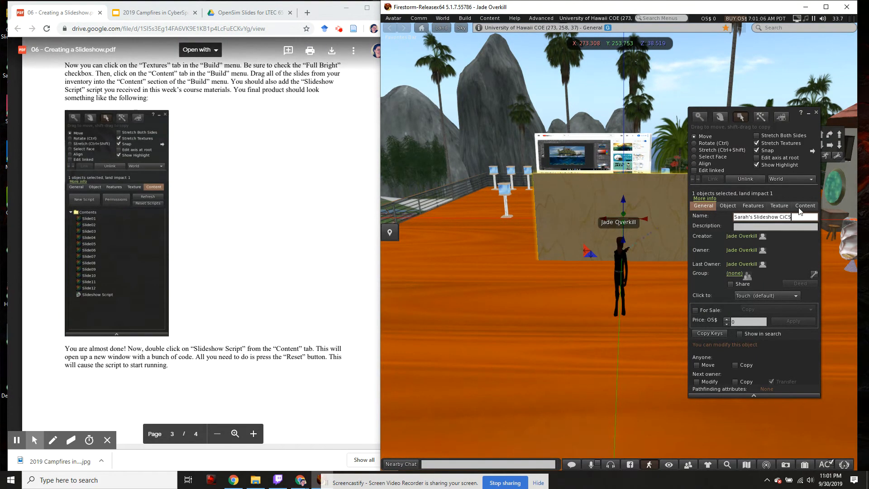
{"action": "left_click", "coordinate": [804, 206]}
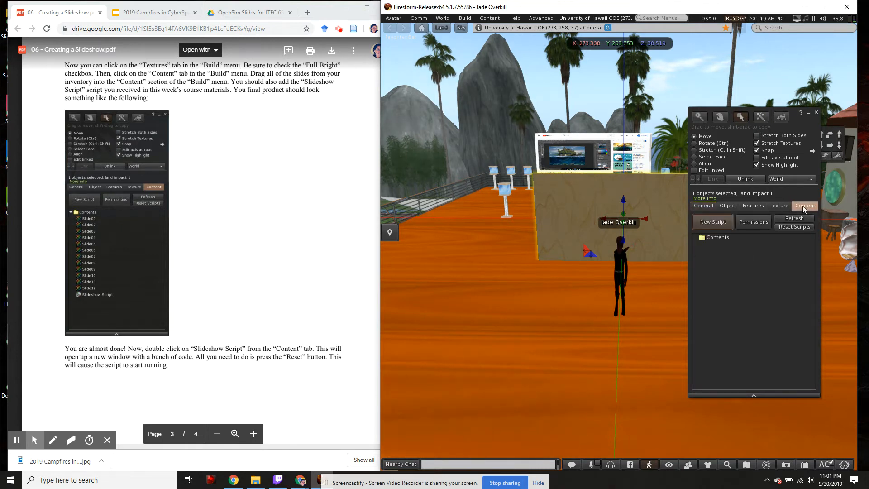
{"action": "scroll", "coordinate": [246, 223], "scroll_direction": "up", "scroll_amount": 5}
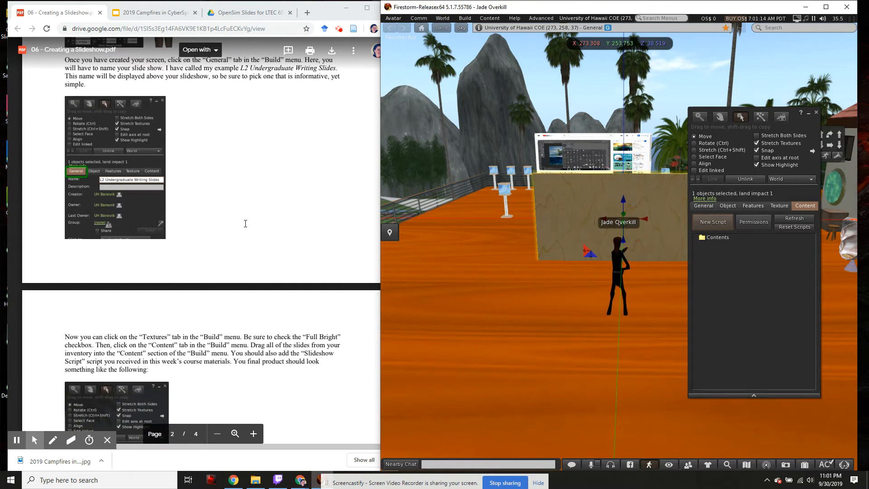
{"action": "scroll", "coordinate": [245, 223], "scroll_direction": "down", "scroll_amount": 4}
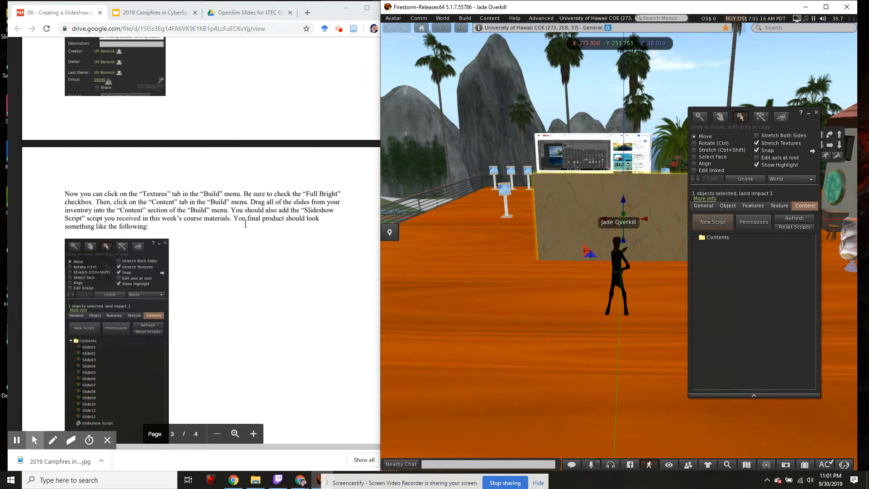
{"action": "scroll", "coordinate": [246, 223], "scroll_direction": "down", "scroll_amount": 1}
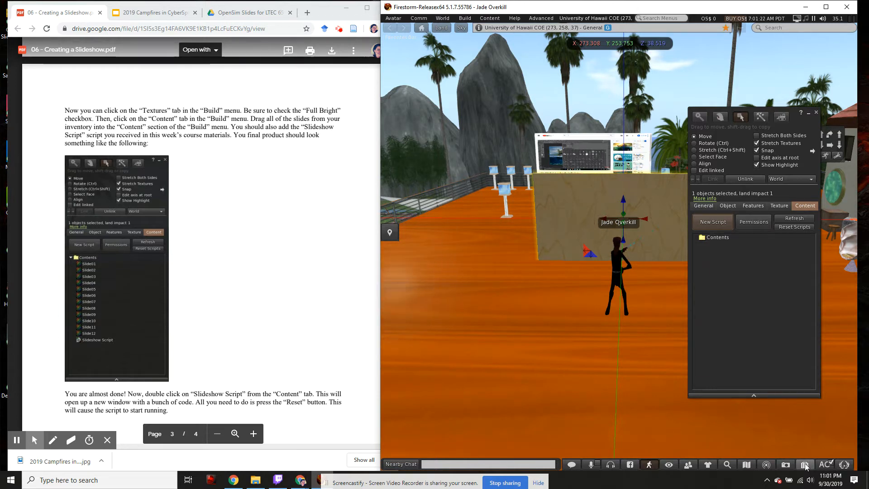
- Add the textures Slide 01 CiCS through Slide 05 CiCS from the inventory to the screen object's contents
{"action": "key", "text": "ctrl+i"}
{"action": "left_click_drag", "start_coordinate": [696, 157], "coordinate": [512, 112]}
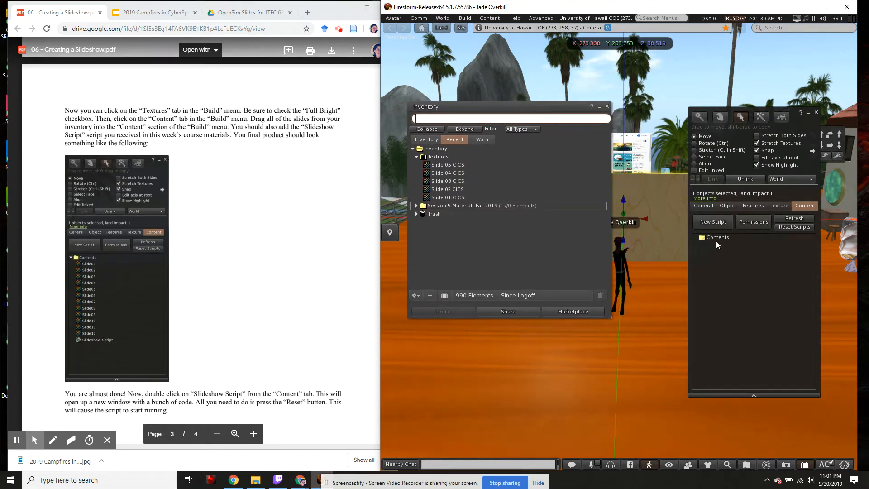
{"action": "left_click", "coordinate": [444, 165]}
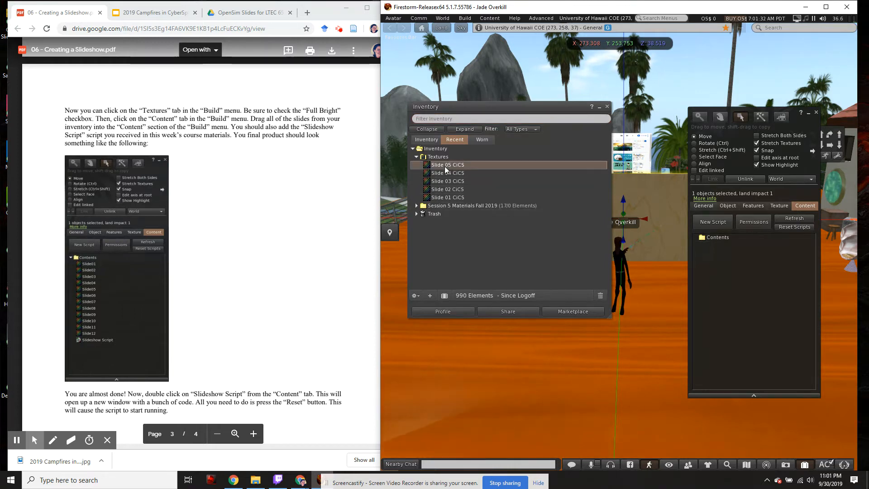
{"action": "left_click", "coordinate": [450, 196], "text": "shift"}
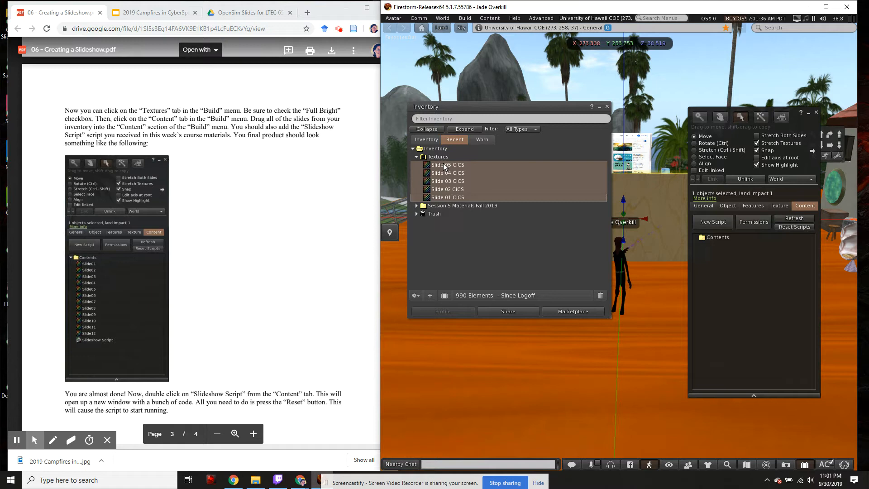
{"action": "left_click_drag", "start_coordinate": [444, 167], "coordinate": [715, 241]}
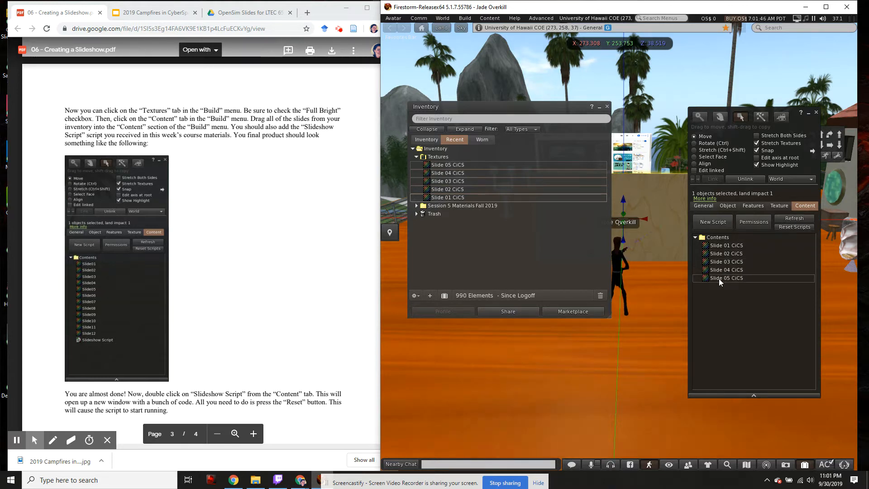
{"action": "right_click", "coordinate": [724, 247]}
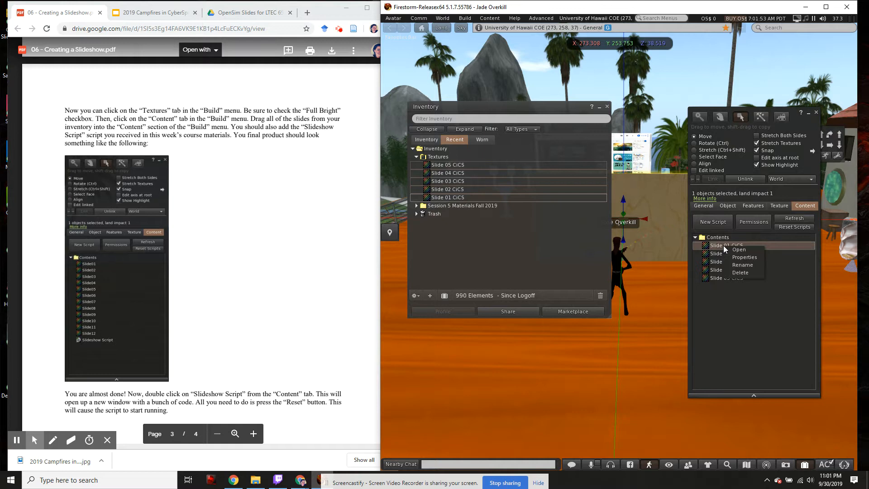
{"action": "left_click", "coordinate": [739, 265]}
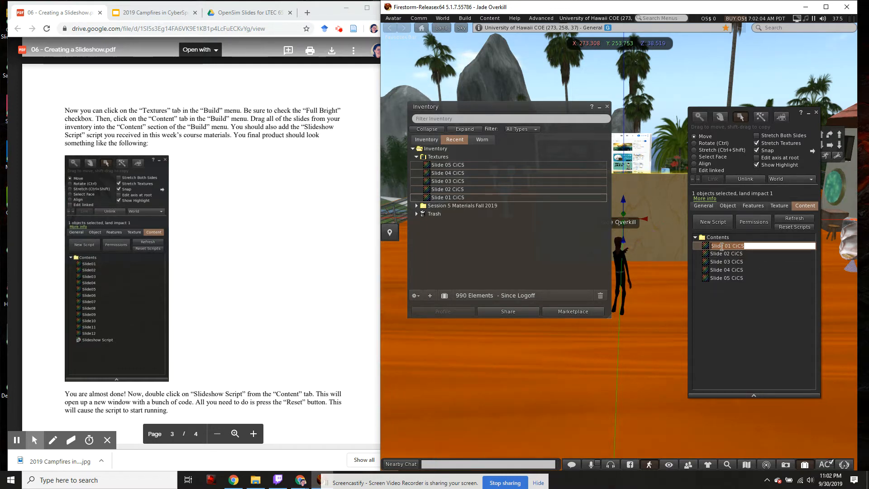
{"action": "left_click", "coordinate": [733, 291]}
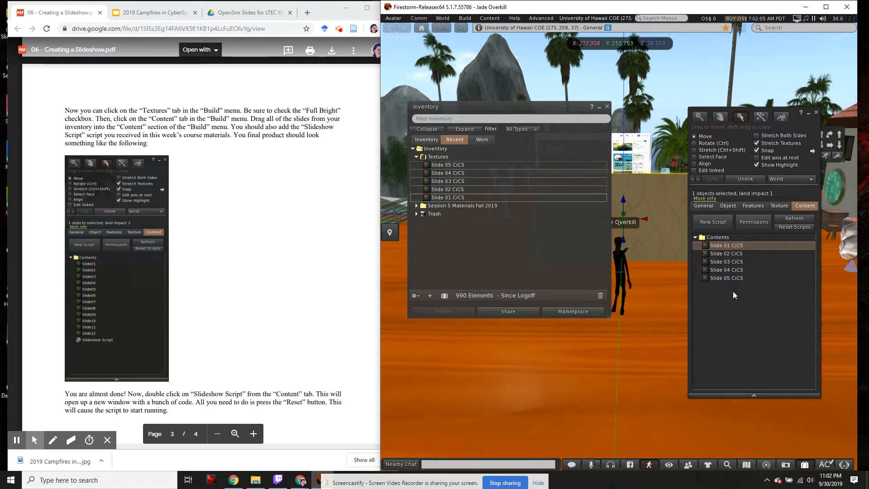
{"action": "right_click", "coordinate": [726, 243]}
{"action": "left_click", "coordinate": [746, 264]}
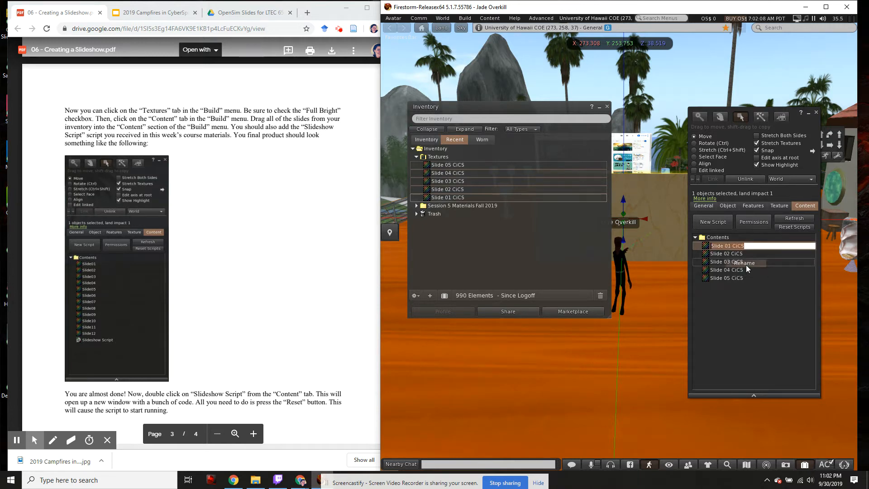
{"action": "left_click", "coordinate": [761, 311]}
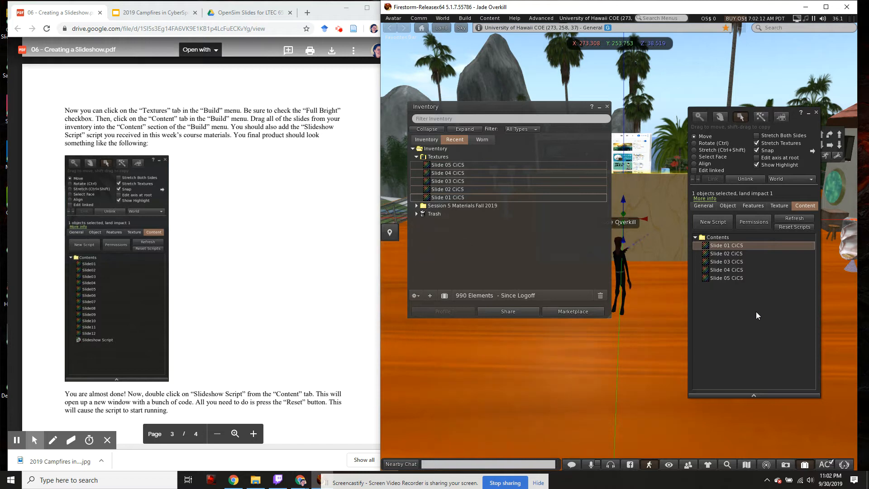
- Check the slides and Slideshow Script in the PDF's example contents, and expand the Session 5 Materials Fall 2019 inventory folder
{"action": "left_click", "coordinate": [89, 271]}
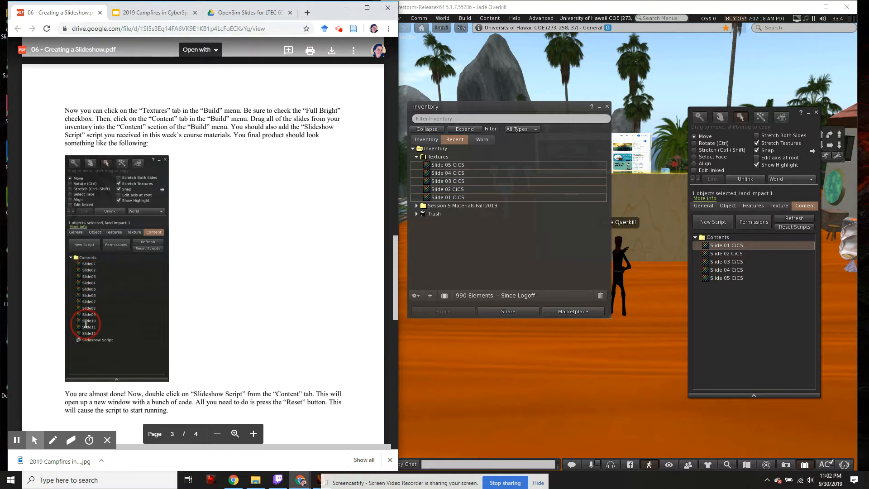
{"action": "left_click", "coordinate": [721, 306]}
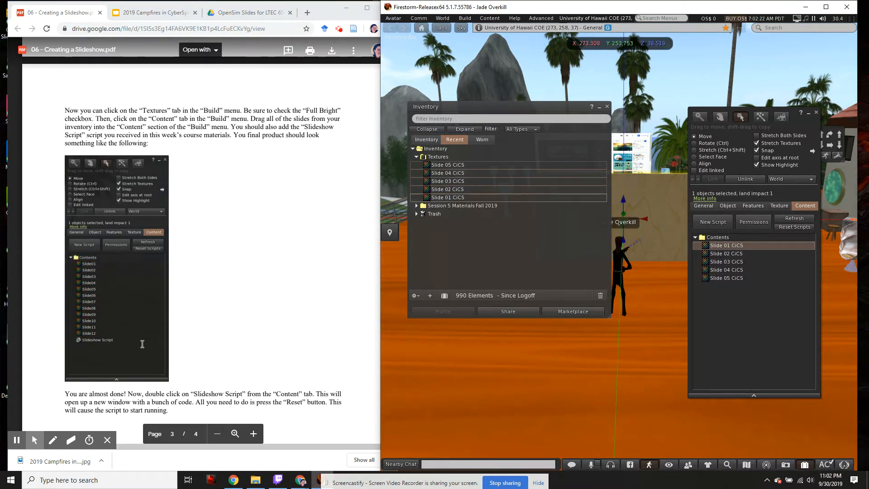
{"action": "left_click", "coordinate": [128, 345]}
{"action": "left_click_drag", "start_coordinate": [85, 340], "coordinate": [108, 342]}
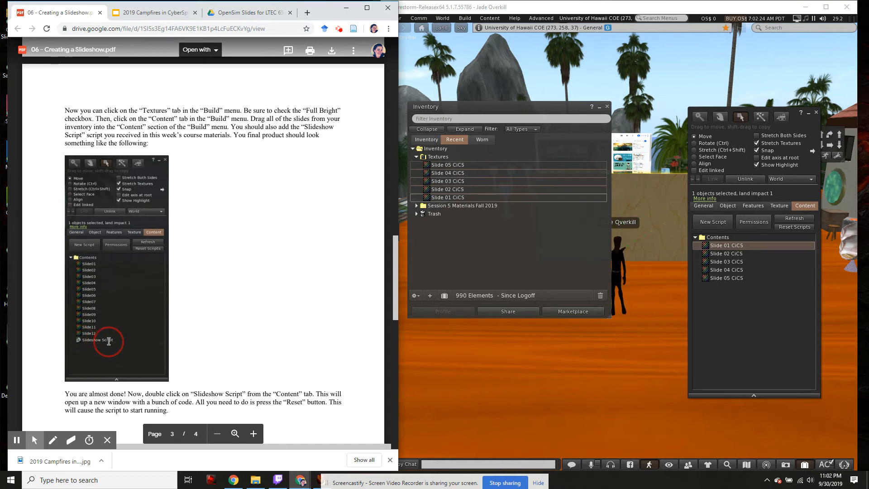
{"action": "left_click", "coordinate": [416, 206]}
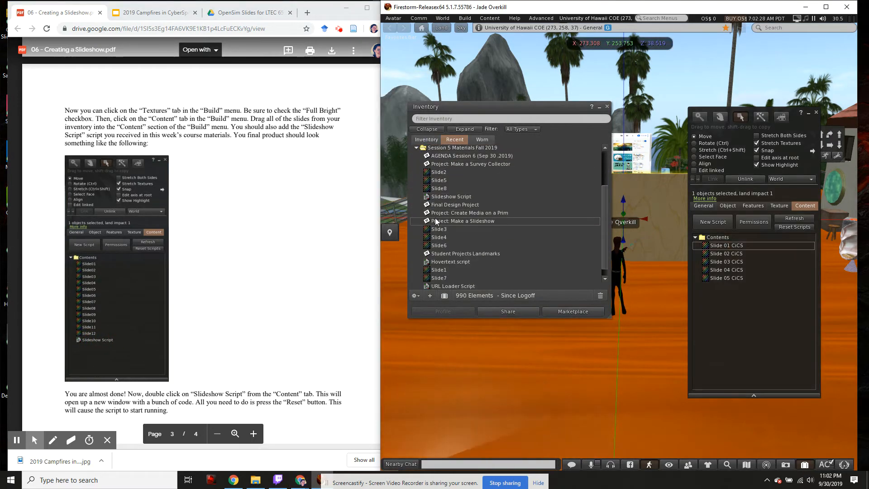
- Add the Slideshow Script from the Session 5 Materials Fall 2019 folder to the screen object's contents, and check the PDF's next instruction
{"action": "left_click", "coordinate": [439, 198]}
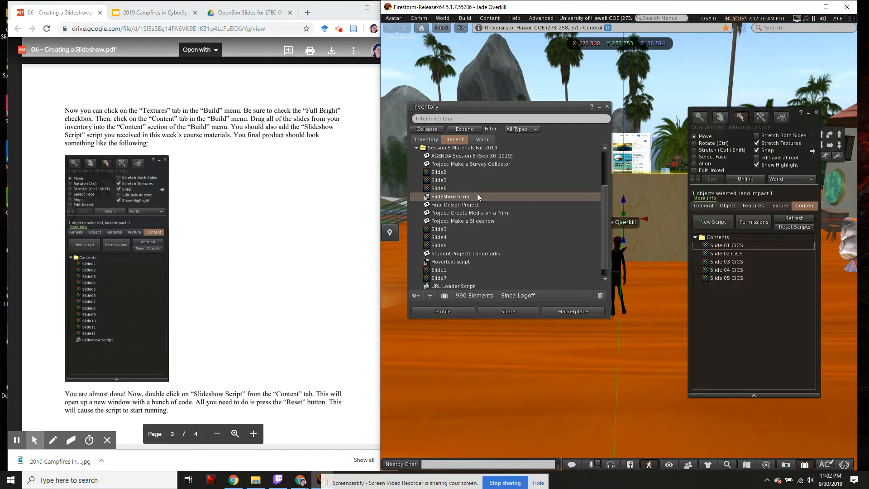
{"action": "left_click_drag", "start_coordinate": [427, 198], "coordinate": [727, 284]}
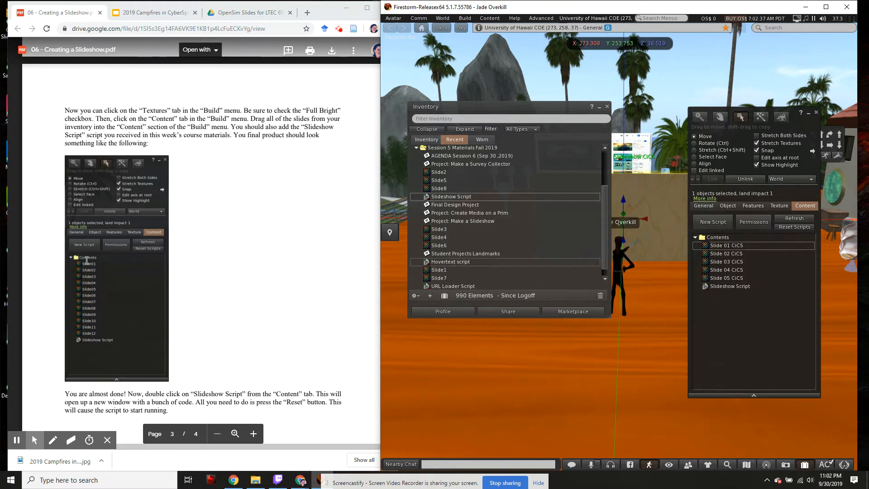
{"action": "scroll", "coordinate": [271, 293], "scroll_direction": "down", "scroll_amount": 6}
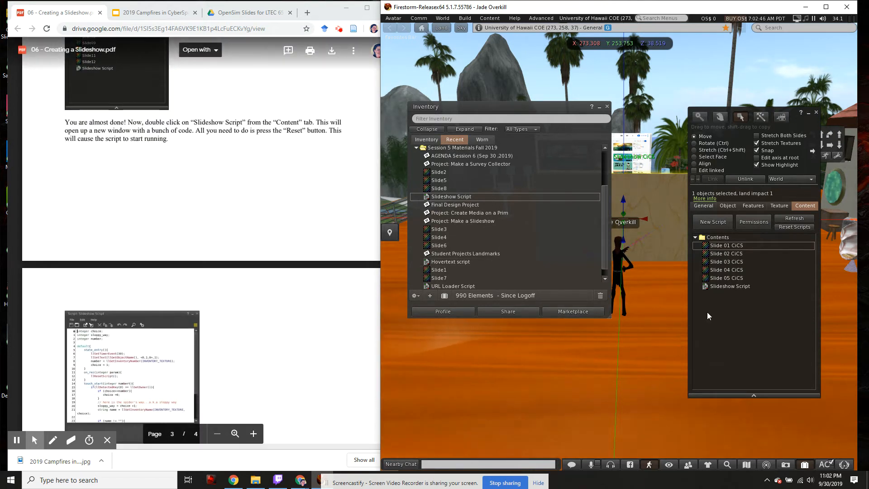
- Reset the Slideshow Script in the screen object's contents, and close the inventory and script windows
{"action": "double_click", "coordinate": [724, 285]}
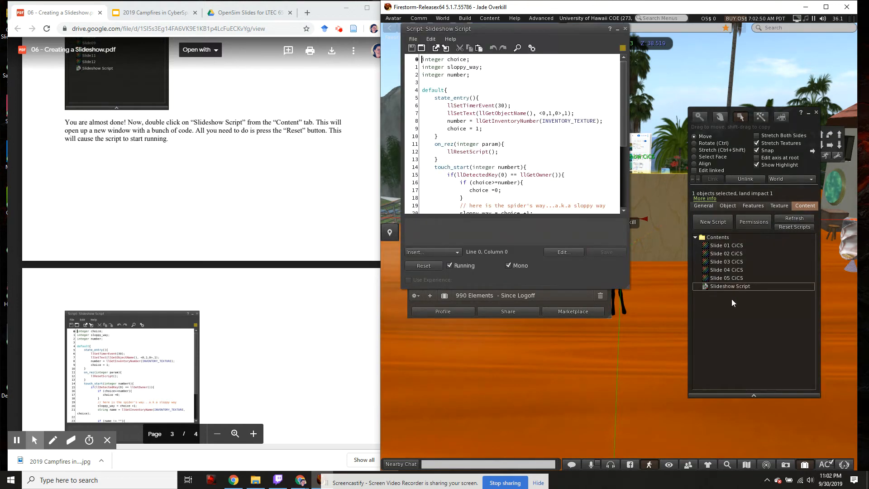
{"action": "left_click", "coordinate": [625, 29]}
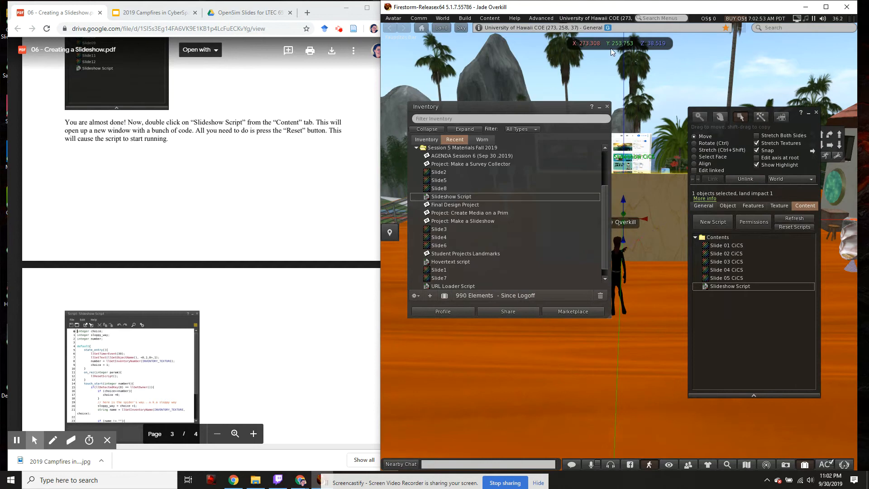
{"action": "left_click", "coordinate": [607, 106]}
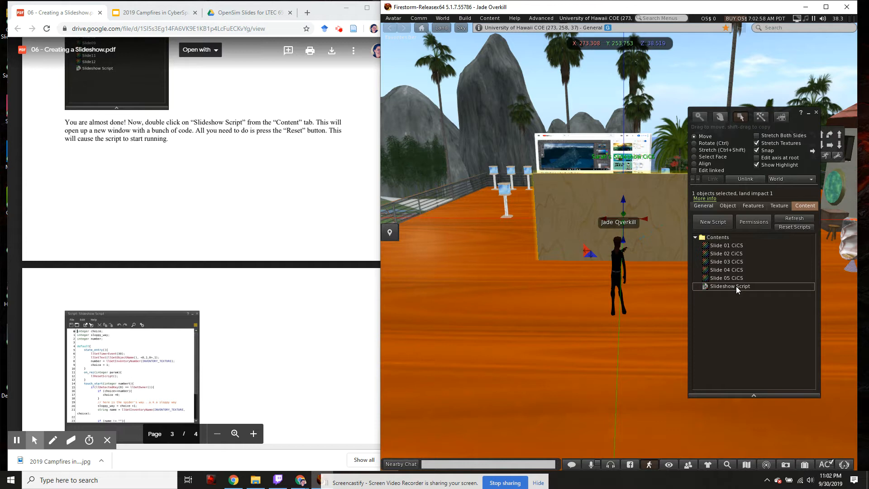
{"action": "double_click", "coordinate": [722, 286]}
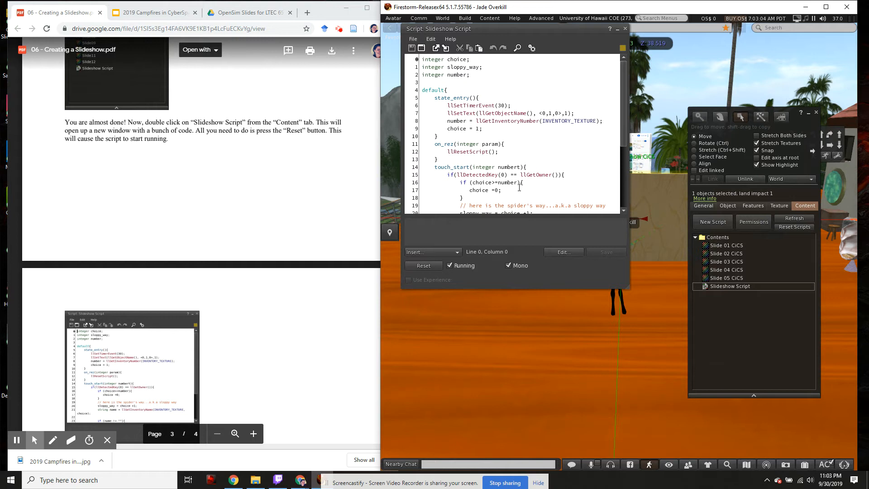
{"action": "left_click", "coordinate": [424, 266]}
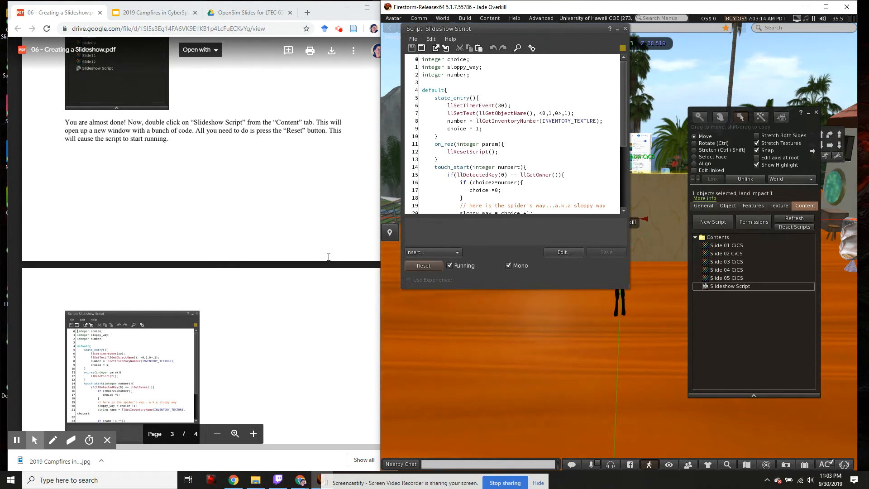
{"action": "scroll", "coordinate": [329, 257], "scroll_direction": "down", "scroll_amount": 4}
{"action": "scroll", "coordinate": [329, 257], "scroll_direction": "up", "scroll_amount": 10}
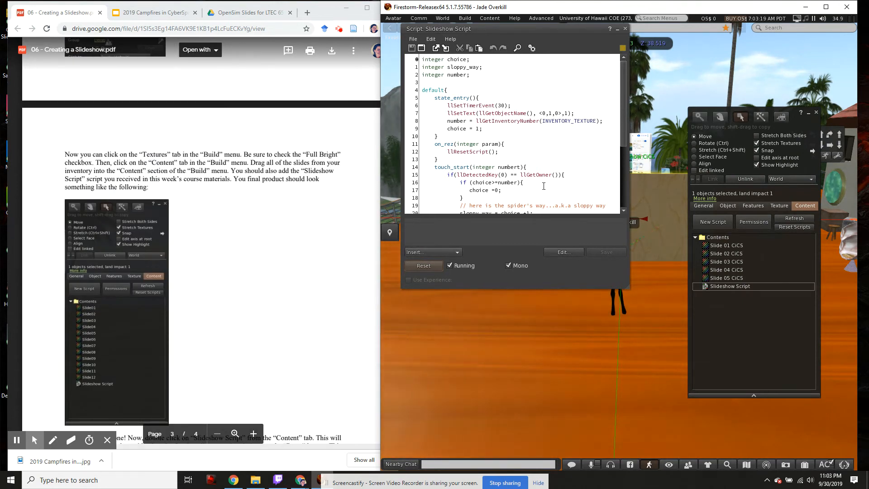
{"action": "left_click", "coordinate": [626, 30]}
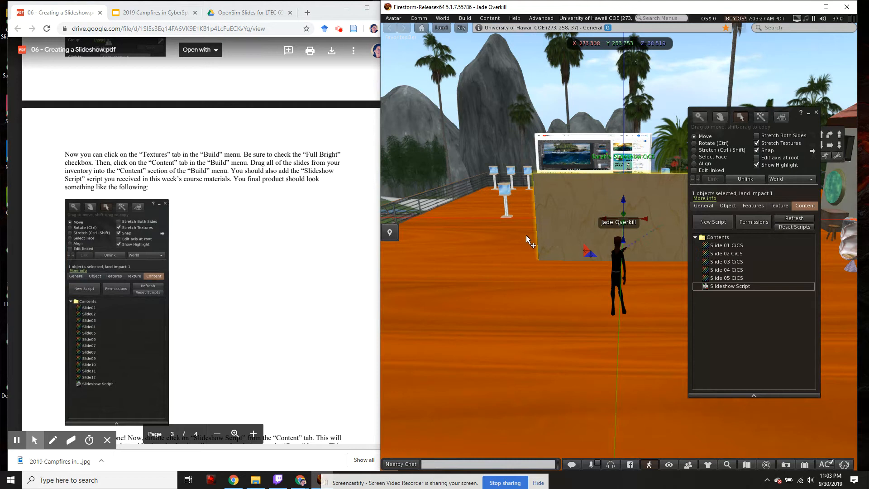
- Select the front face of the screen object and turn on Full Bright for it, following the PDF's instructions
{"action": "left_click", "coordinate": [733, 206]}
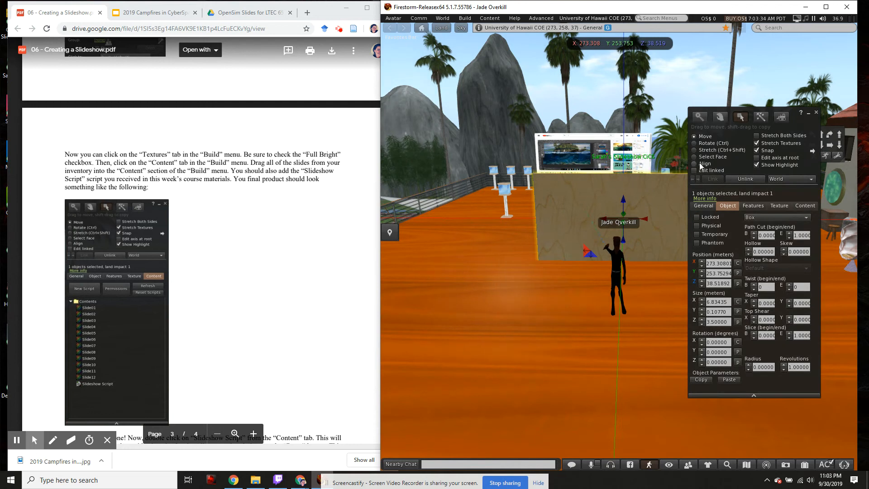
{"action": "left_click", "coordinate": [695, 157]}
{"action": "left_click", "coordinate": [582, 213]}
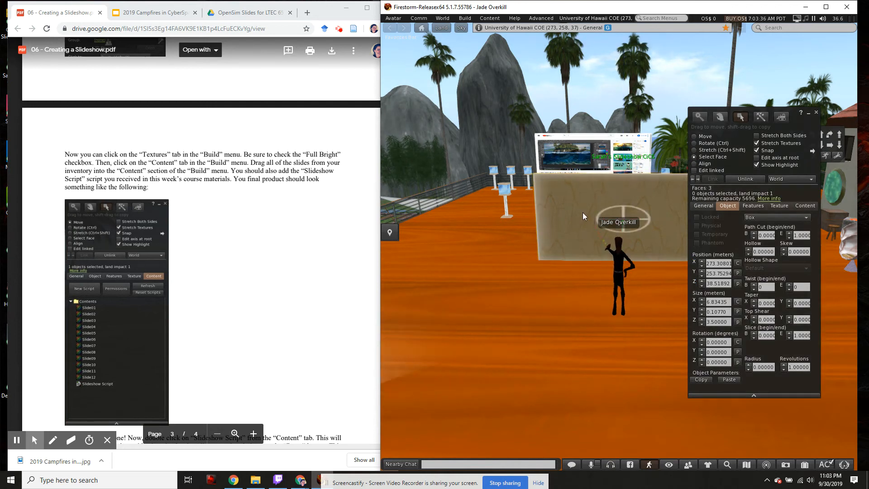
{"action": "scroll", "coordinate": [239, 272], "scroll_direction": "up", "scroll_amount": 5}
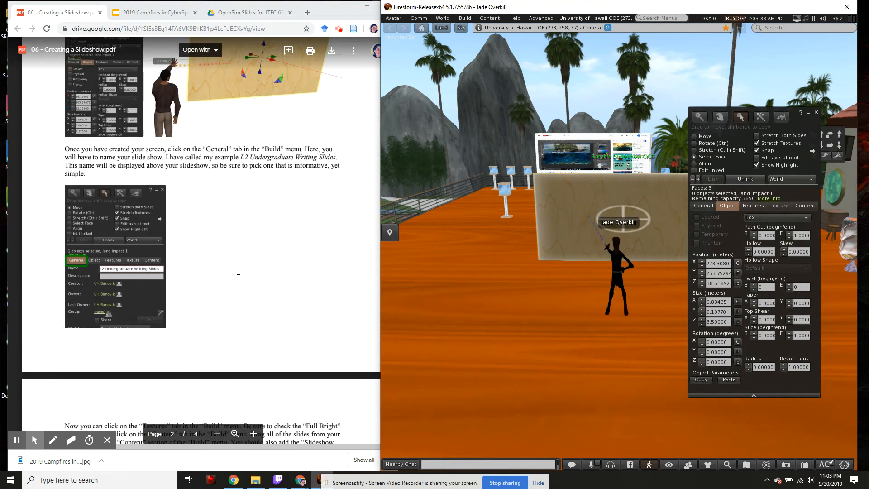
{"action": "scroll", "coordinate": [239, 271], "scroll_direction": "up", "scroll_amount": 2}
{"action": "scroll", "coordinate": [238, 271], "scroll_direction": "down", "scroll_amount": 1}
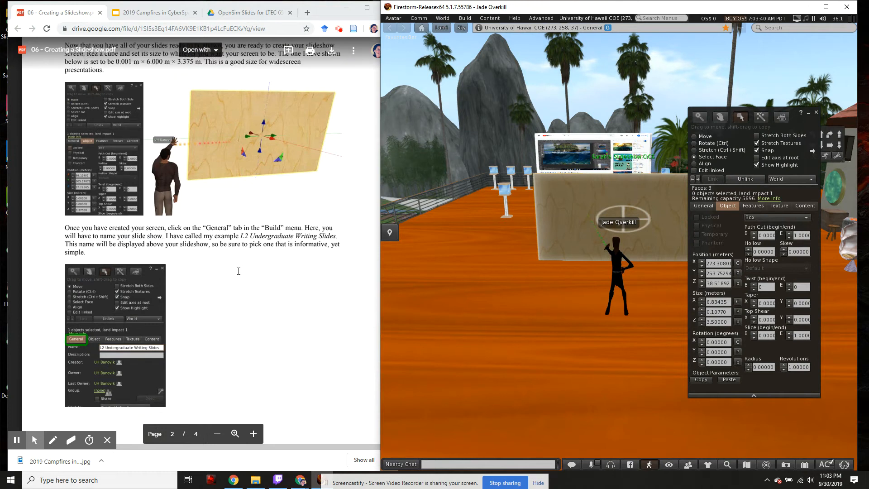
{"action": "scroll", "coordinate": [239, 271], "scroll_direction": "down", "scroll_amount": 5}
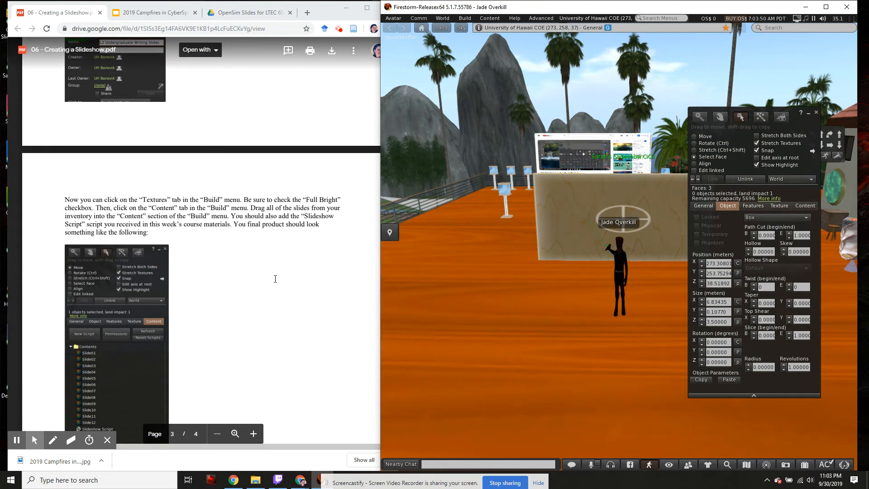
{"action": "scroll", "coordinate": [301, 285], "scroll_direction": "down", "scroll_amount": 4}
{"action": "scroll", "coordinate": [301, 286], "scroll_direction": "down", "scroll_amount": 6}
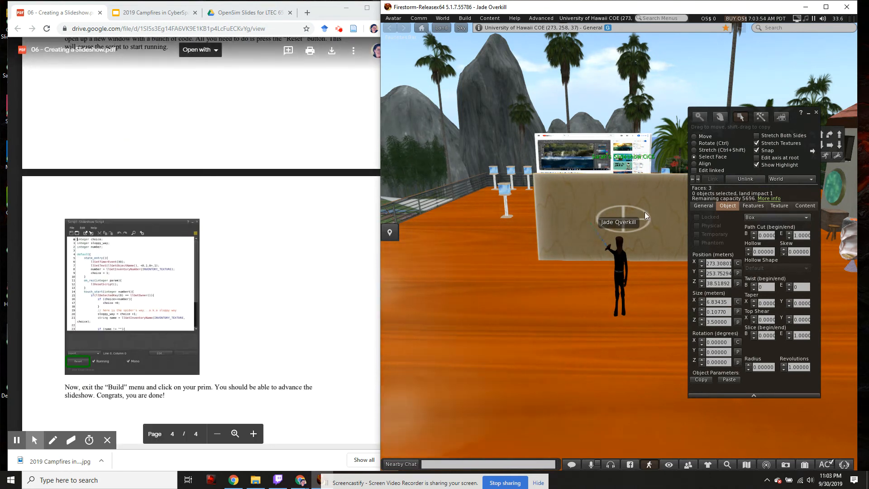
{"action": "left_click", "coordinate": [779, 206]}
{"action": "left_click", "coordinate": [696, 236]}
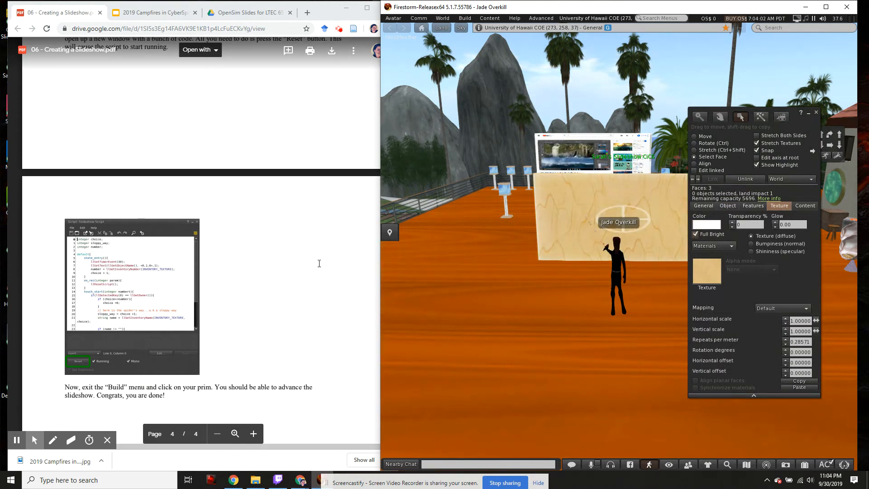
- Review the PDF's texture instructions, and look in the Textures folder of the face's texture picker without choosing a texture
{"action": "scroll", "coordinate": [319, 264], "scroll_direction": "up", "scroll_amount": 5}
{"action": "scroll", "coordinate": [320, 263], "scroll_direction": "up", "scroll_amount": 8}
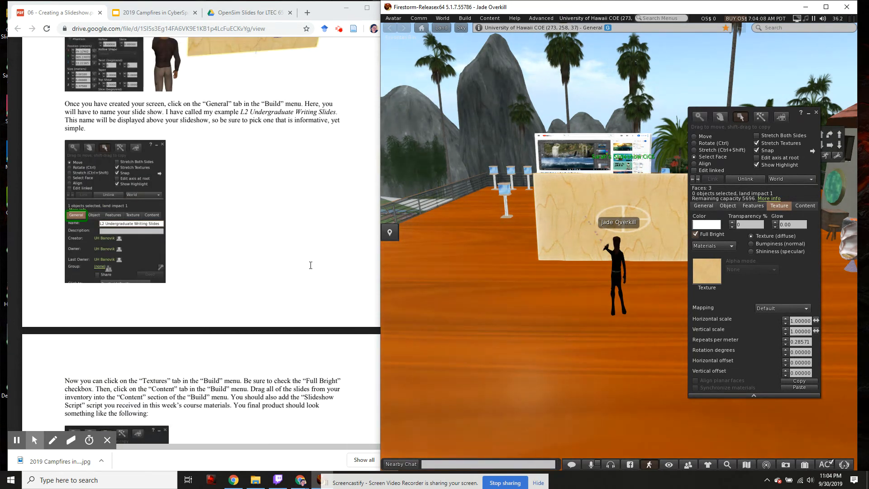
{"action": "scroll", "coordinate": [311, 265], "scroll_direction": "down", "scroll_amount": 4}
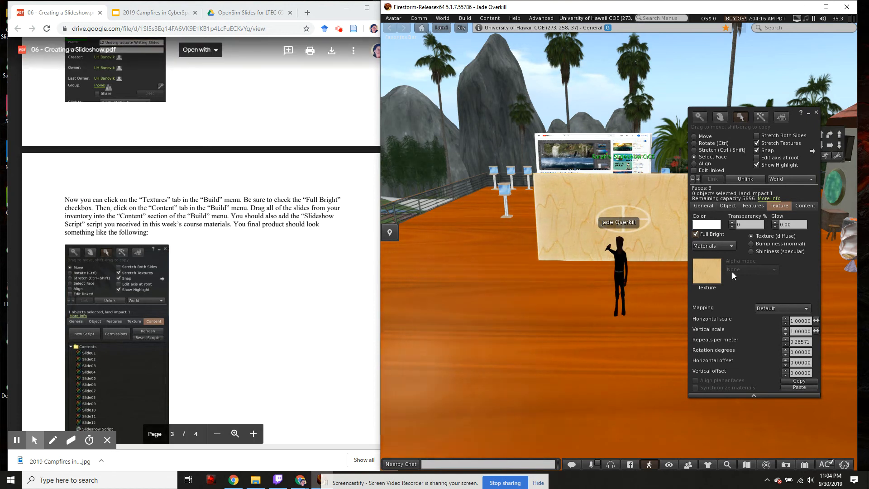
{"action": "left_click", "coordinate": [708, 275]}
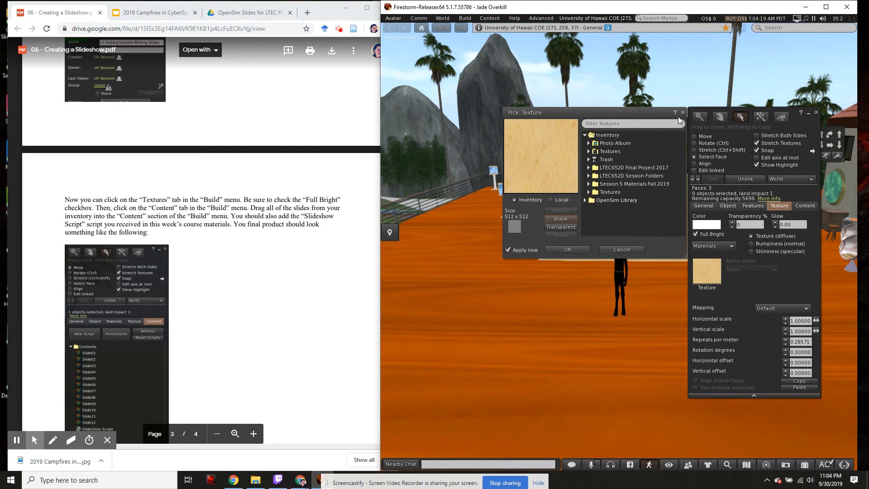
{"action": "left_click", "coordinate": [589, 192]}
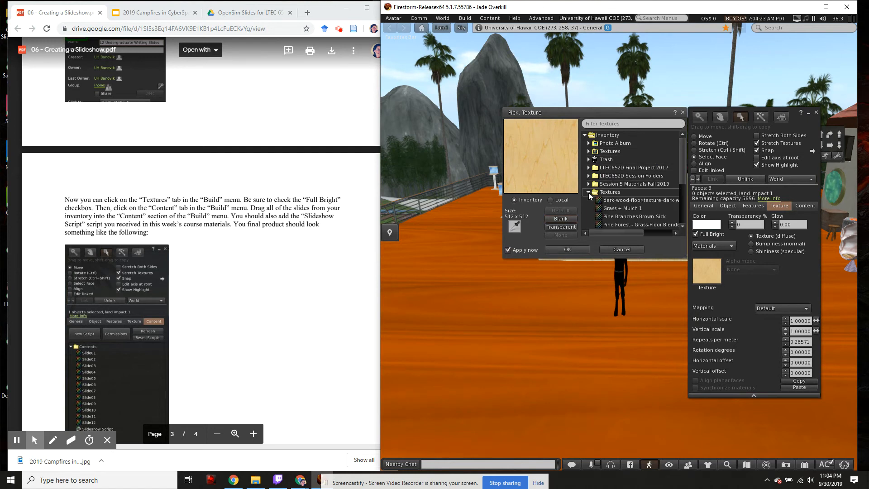
{"action": "left_click", "coordinate": [683, 113]}
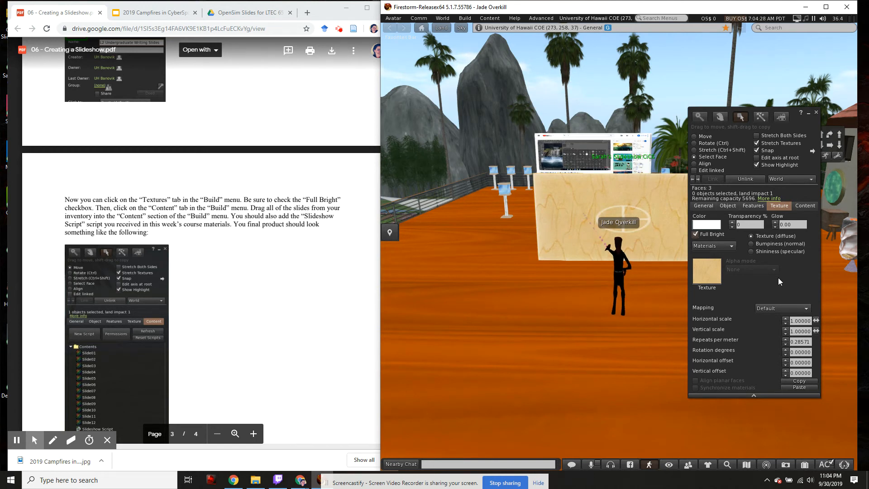
- Close the object editor and advance the slideshow on the screen through to Slide 05 CiCS
{"action": "left_click", "coordinate": [804, 206]}
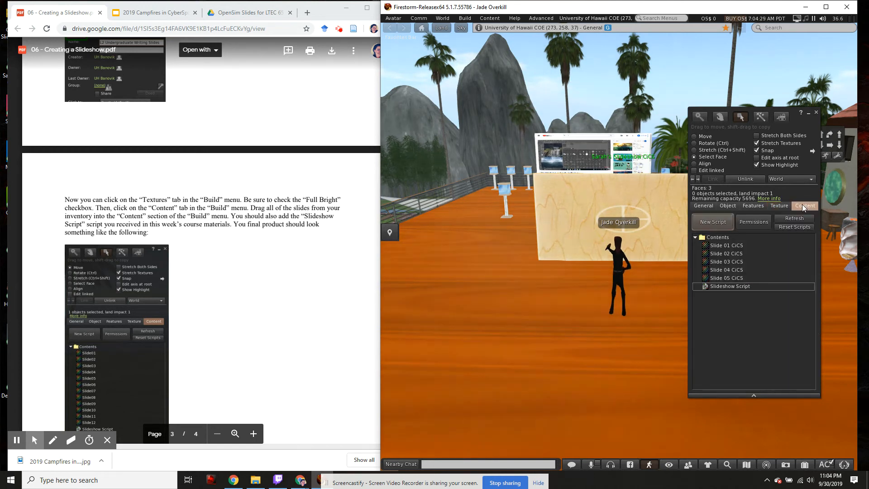
{"action": "left_click", "coordinate": [817, 113]}
{"action": "left_click", "coordinate": [659, 227]}
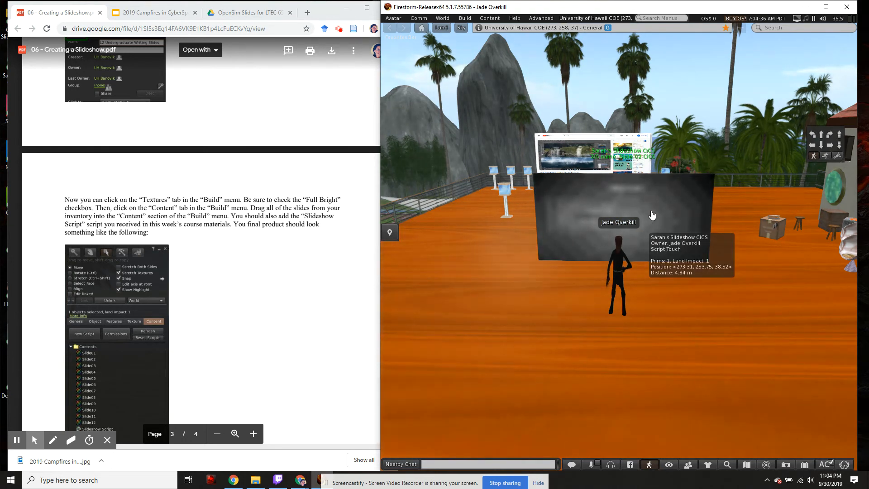
{"action": "left_click", "coordinate": [653, 235]}
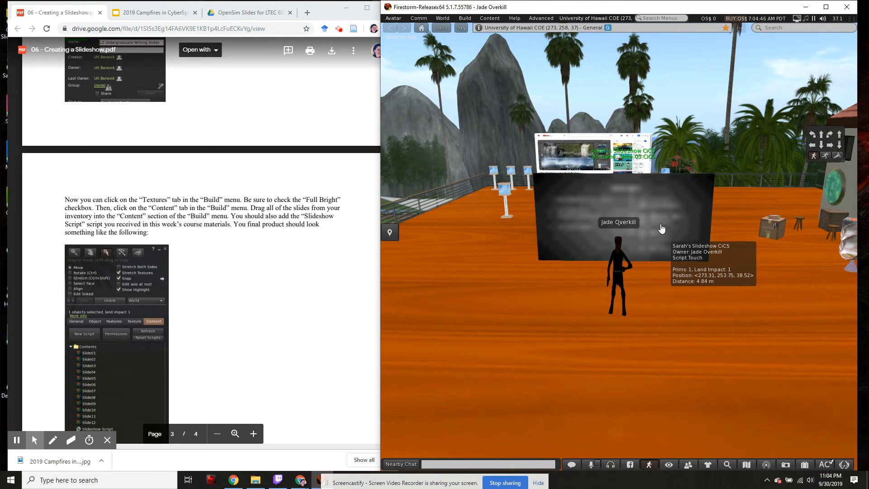
{"action": "key", "text": "Up"}
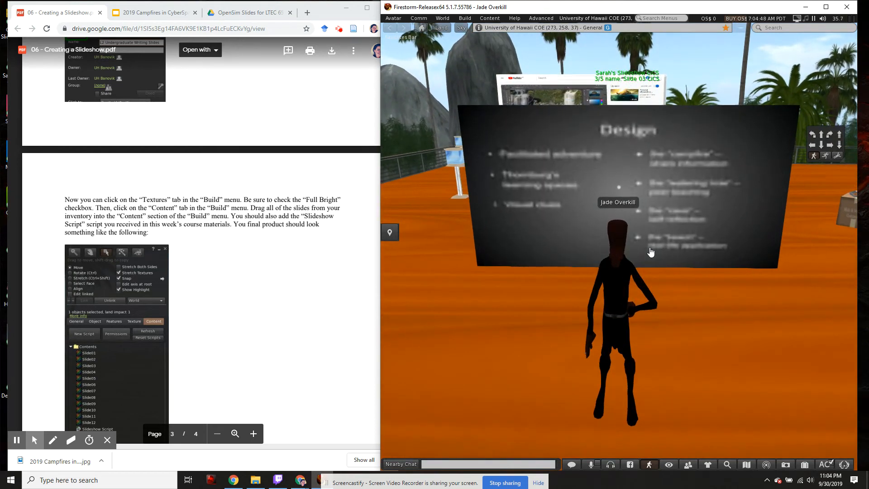
{"action": "left_click", "coordinate": [679, 217]}
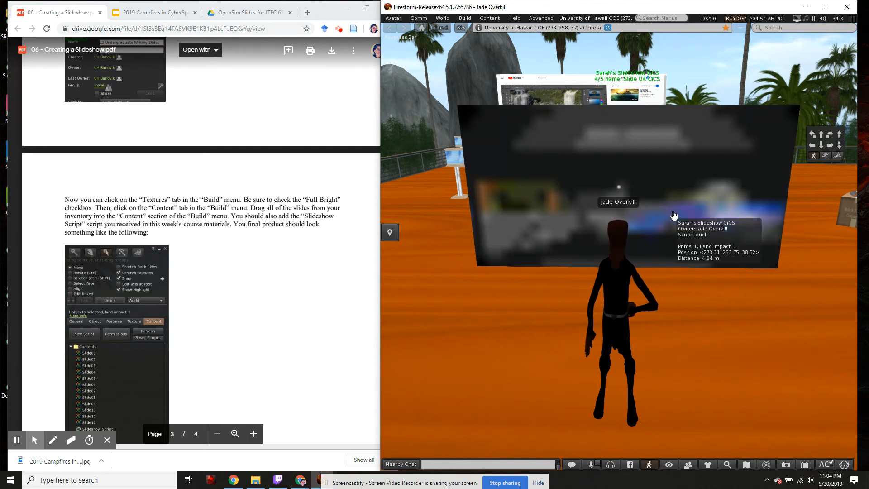
{"action": "left_click", "coordinate": [674, 214]}
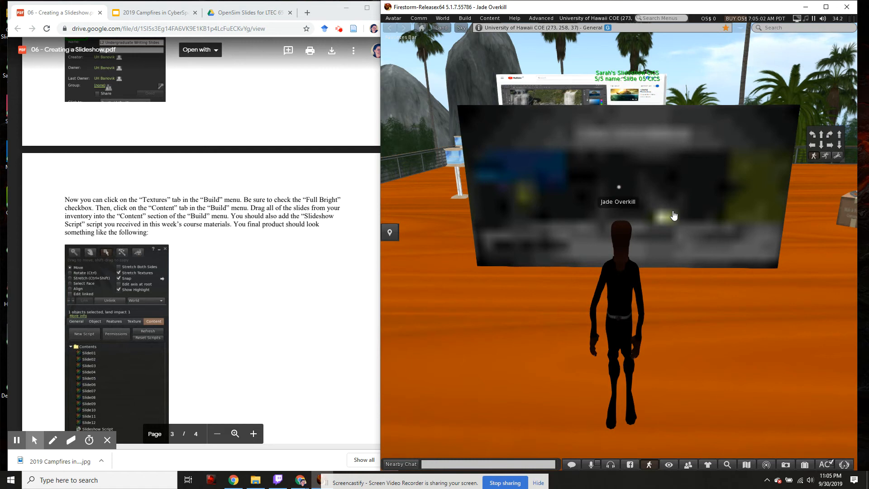
{"action": "scroll", "coordinate": [673, 215], "scroll_direction": "down", "scroll_amount": 8}
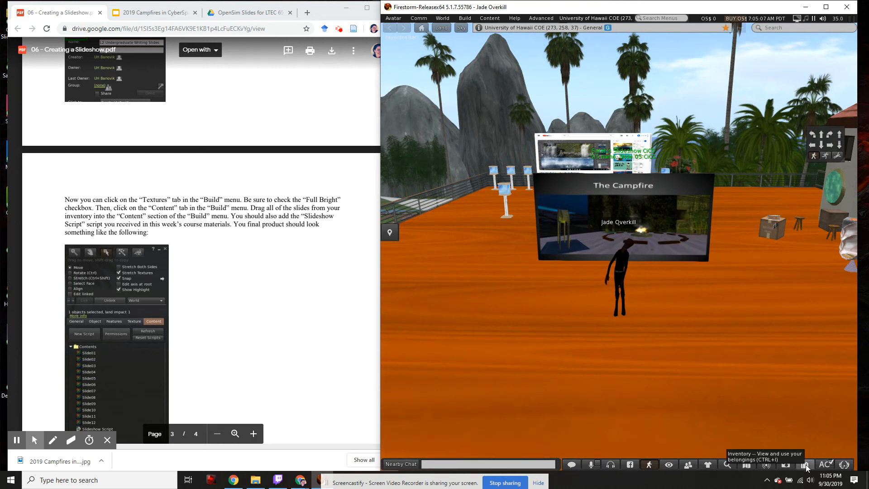
- Reopen the slideshow screen for editing, select its front face and turn off Full Bright
{"action": "right_click", "coordinate": [646, 213]}
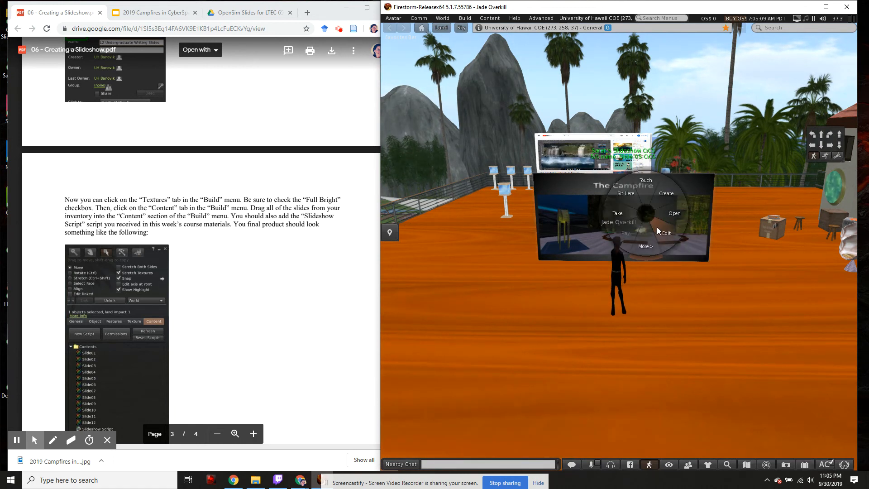
{"action": "left_click", "coordinate": [667, 235]}
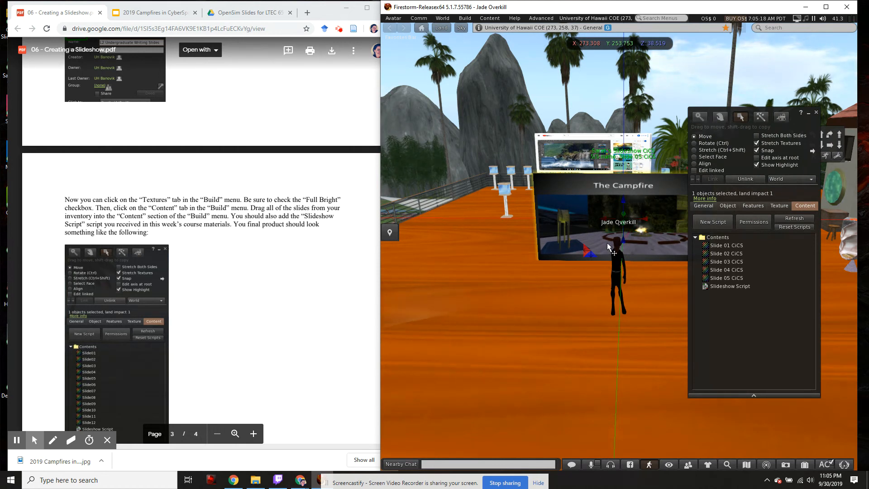
{"action": "left_click", "coordinate": [695, 156]}
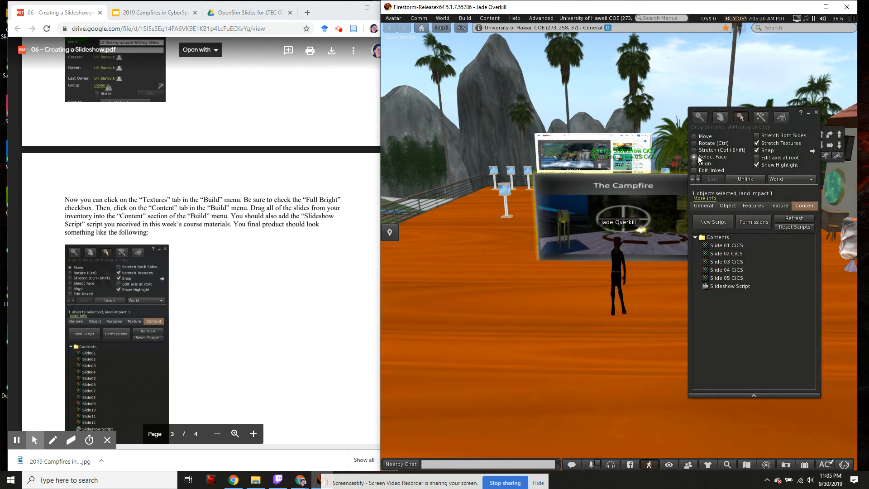
{"action": "left_click", "coordinate": [628, 220]}
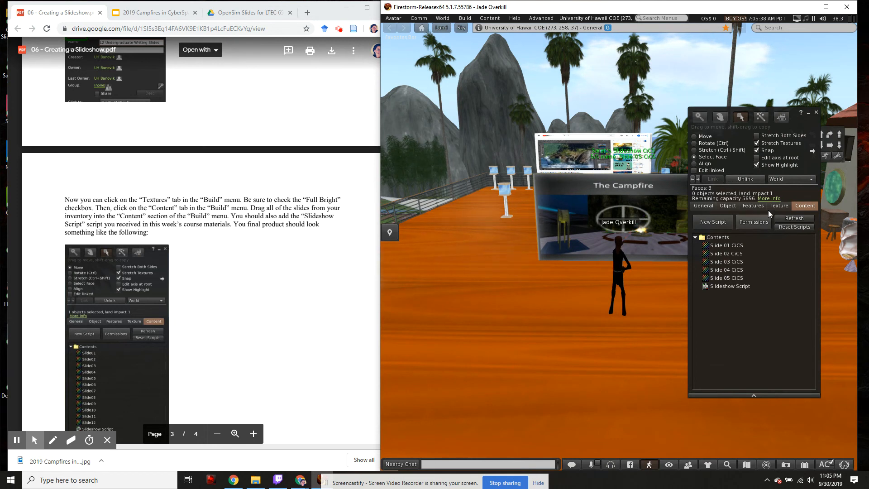
{"action": "left_click", "coordinate": [780, 206]}
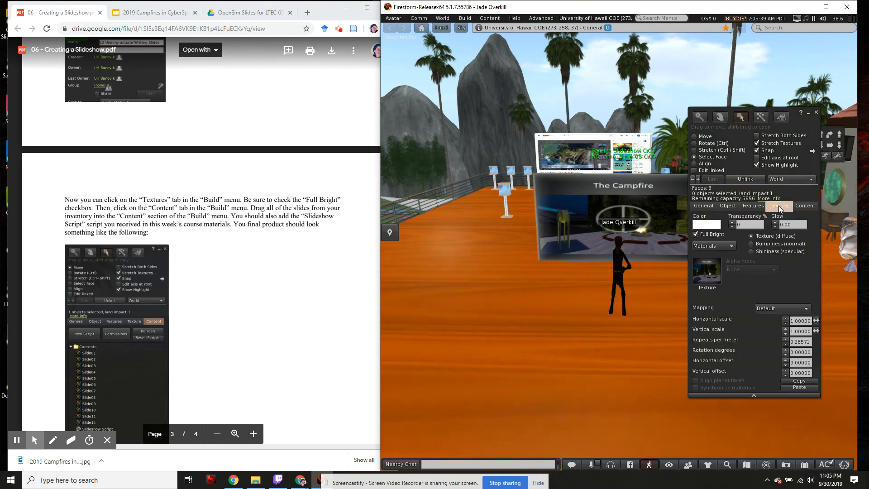
{"action": "left_click", "coordinate": [696, 234]}
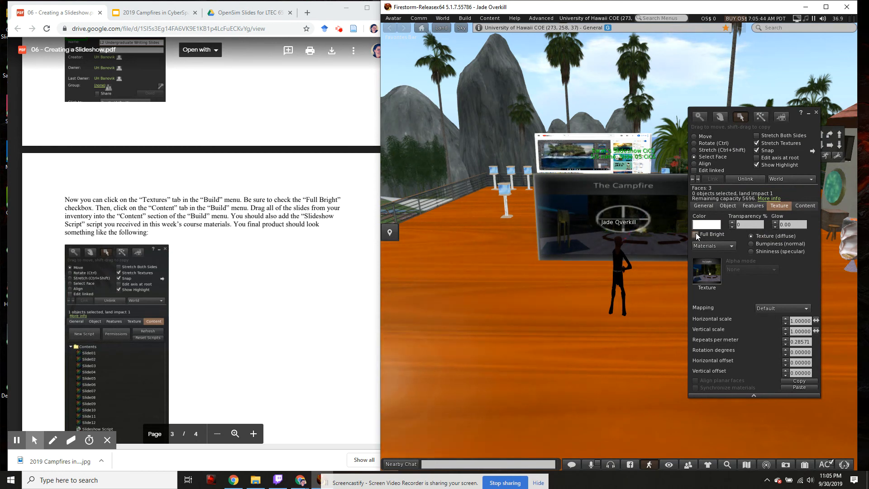
- Turn Full Bright back on for the screen's front face, then open the Slideshow Script from its contents and close the script and object editor
{"action": "left_click", "coordinate": [697, 235]}
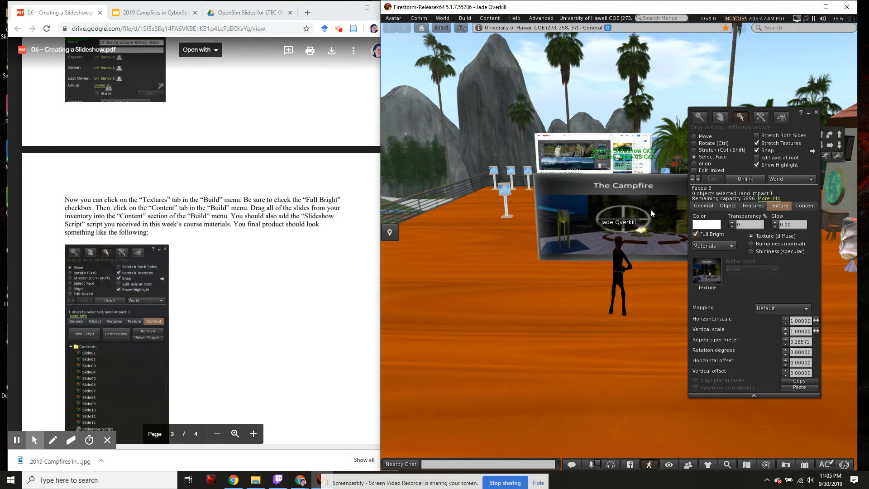
{"action": "left_click", "coordinate": [805, 206]}
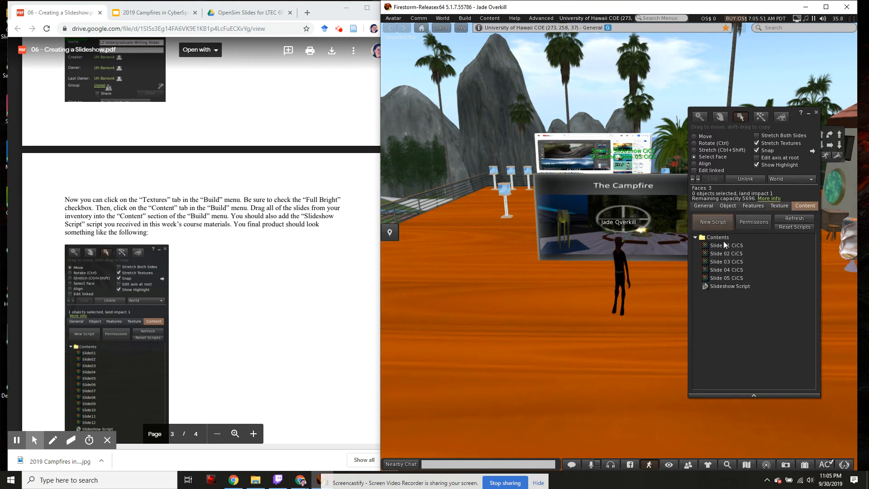
{"action": "double_click", "coordinate": [724, 286]}
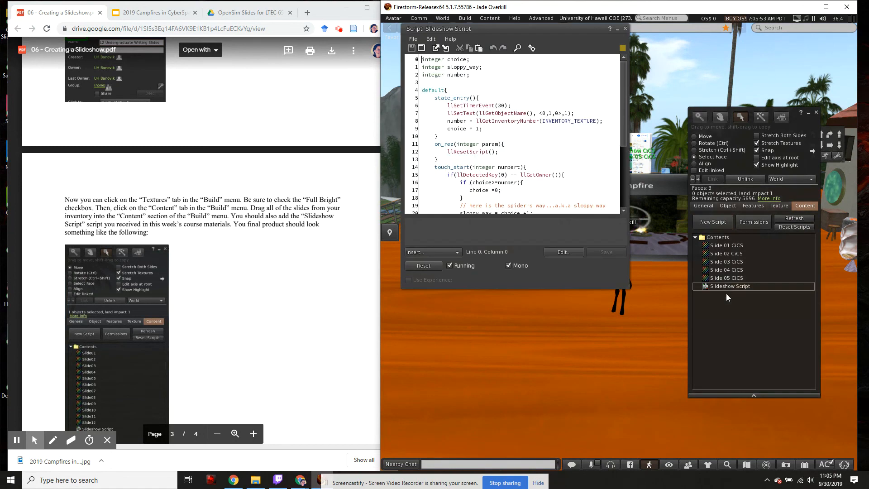
{"action": "left_click", "coordinate": [626, 29]}
{"action": "left_click", "coordinate": [817, 112]}
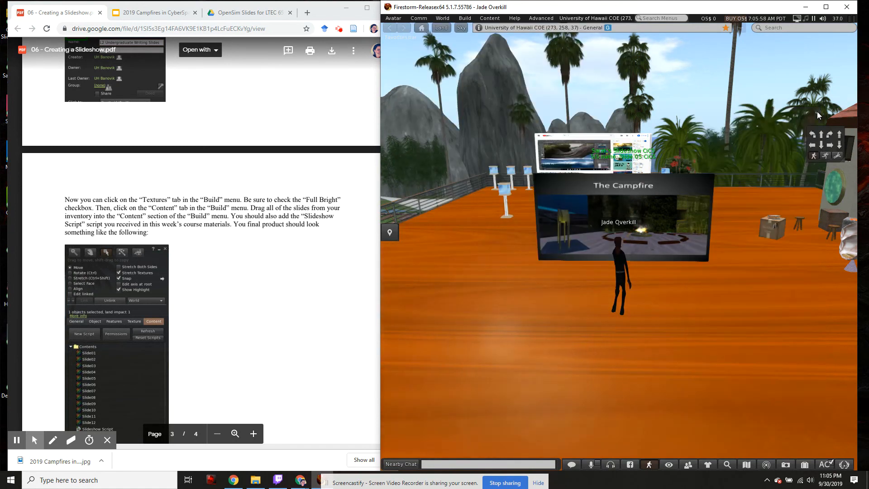
- Test the slideshow by advancing it from Slide 01 CiCS to Slide 04 CiCS, and return to the first page of the PDF guide
{"action": "left_click", "coordinate": [650, 233]}
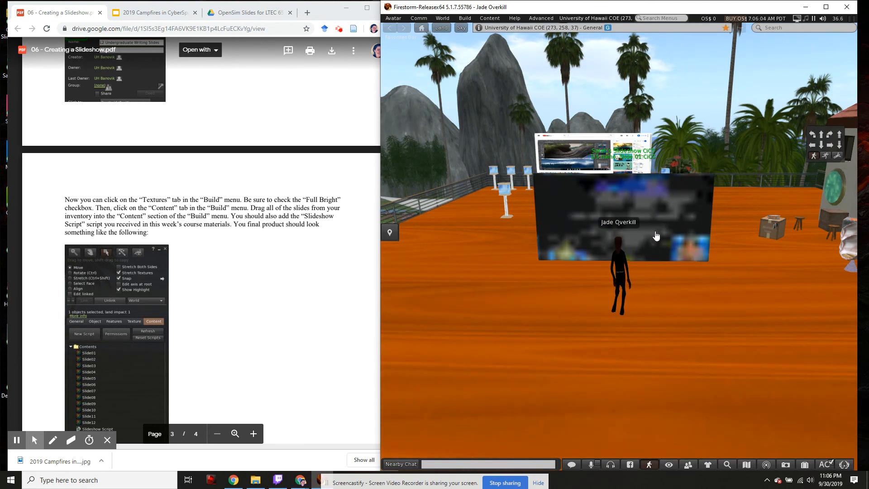
{"action": "left_click", "coordinate": [658, 233]}
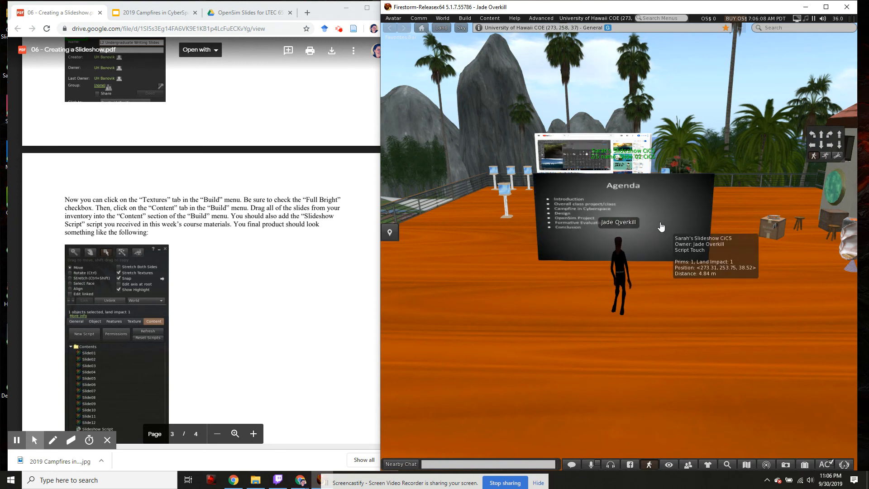
{"action": "left_click", "coordinate": [664, 228]}
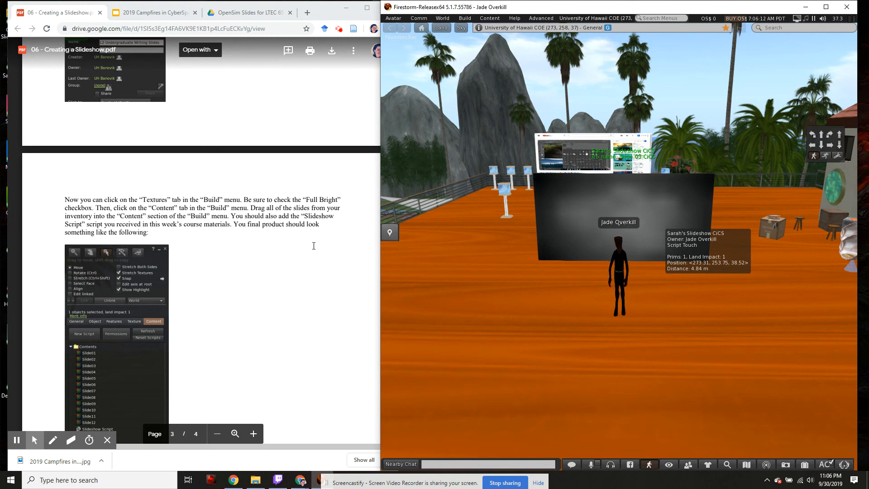
{"action": "scroll", "coordinate": [312, 245], "scroll_direction": "up", "scroll_amount": 1}
{"action": "left_click", "coordinate": [601, 237]}
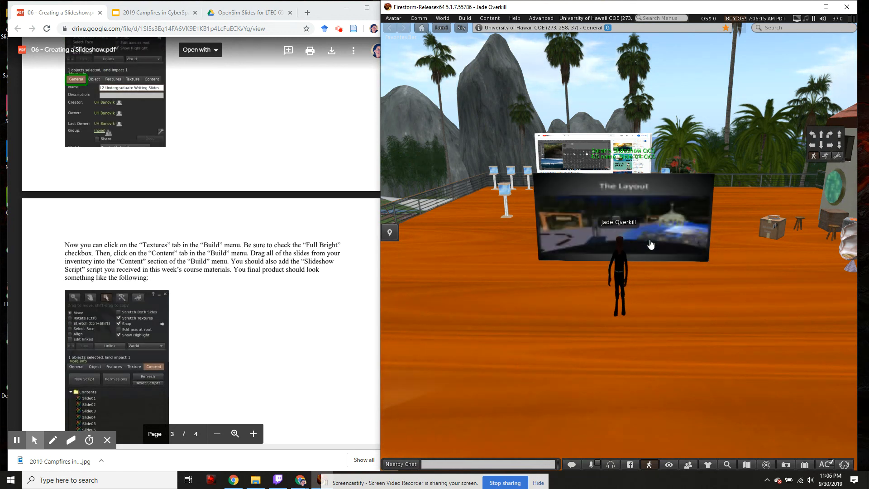
{"action": "scroll", "coordinate": [650, 244], "scroll_direction": "up", "scroll_amount": 2}
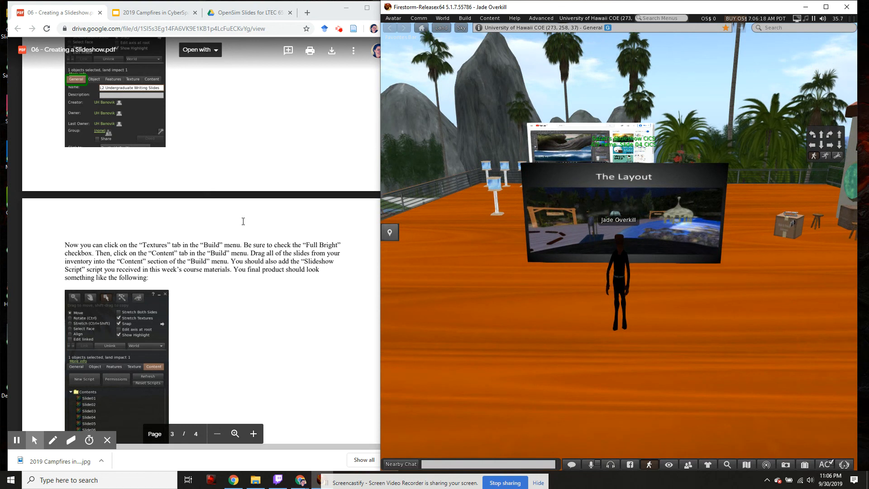
{"action": "scroll", "coordinate": [317, 249], "scroll_direction": "up", "scroll_amount": 8}
{"action": "scroll", "coordinate": [317, 249], "scroll_direction": "up", "scroll_amount": 10}
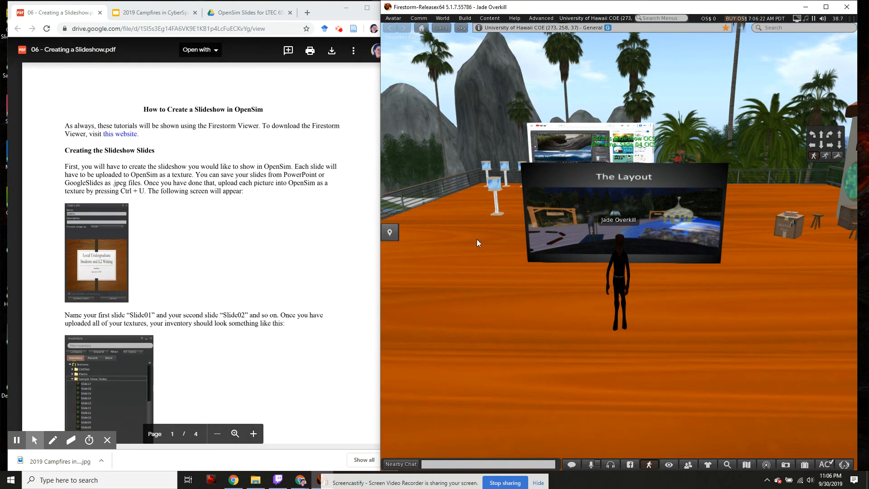